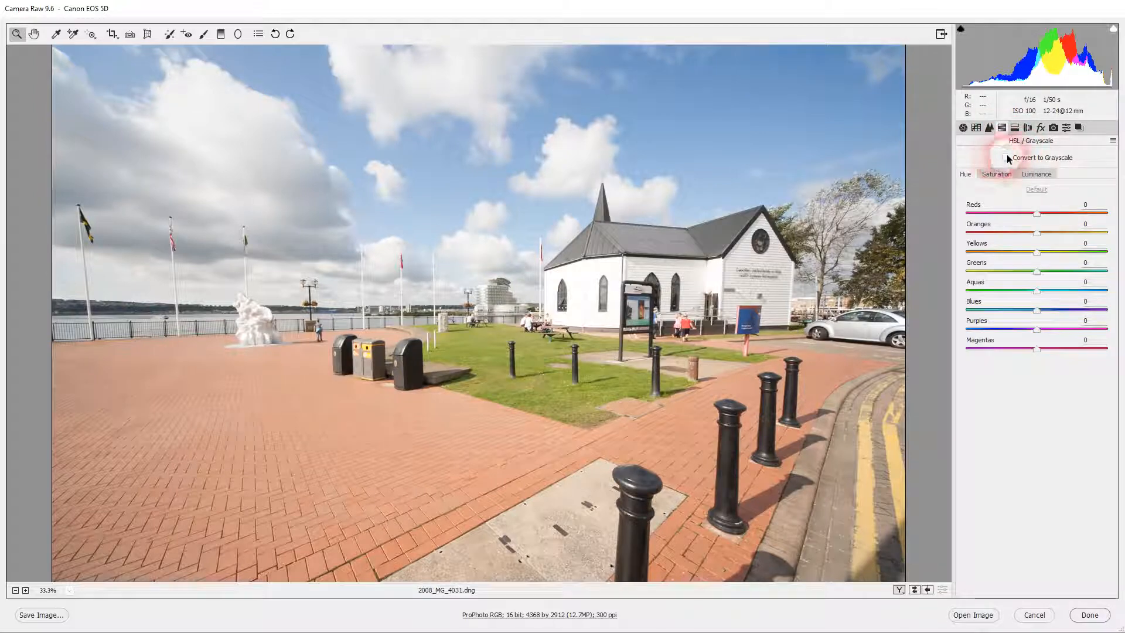
click(1008, 157)
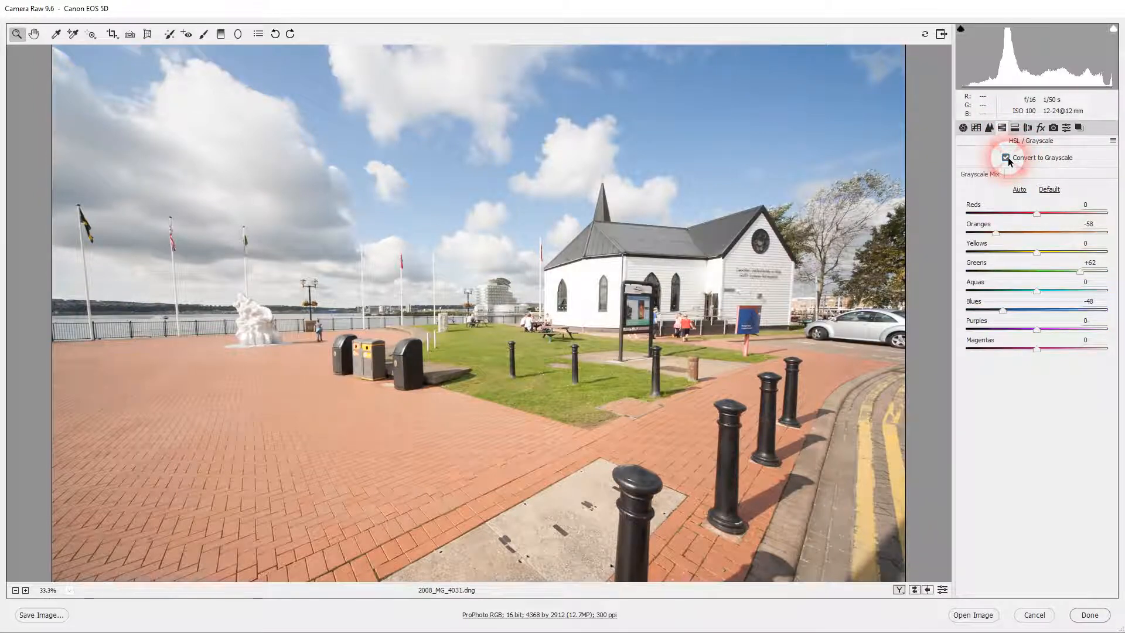
click(205, 34)
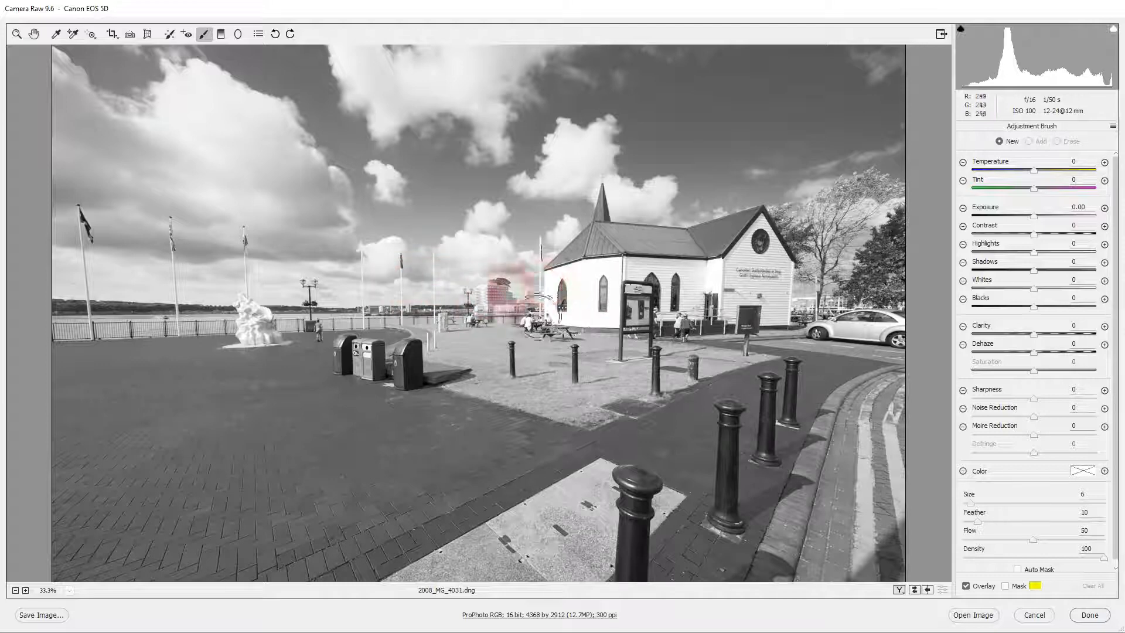
mouse_move(367, 385)
mouse_down()
mouse_move(386, 392)
mouse_move(455, 375)
mouse_move(457, 359)
mouse_up()
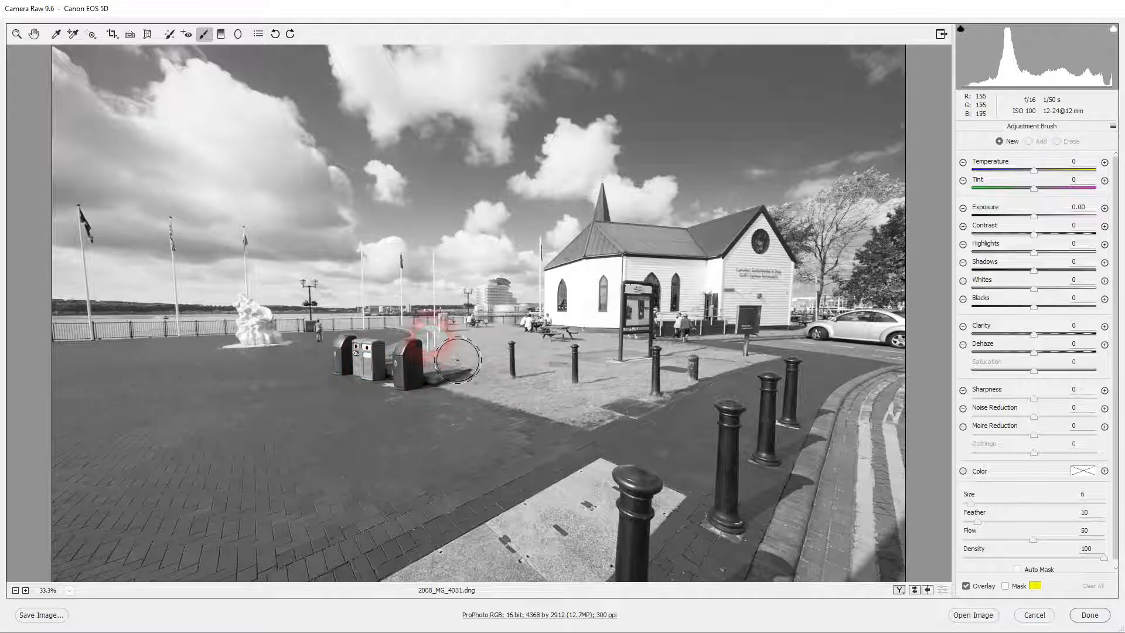
click(17, 33)
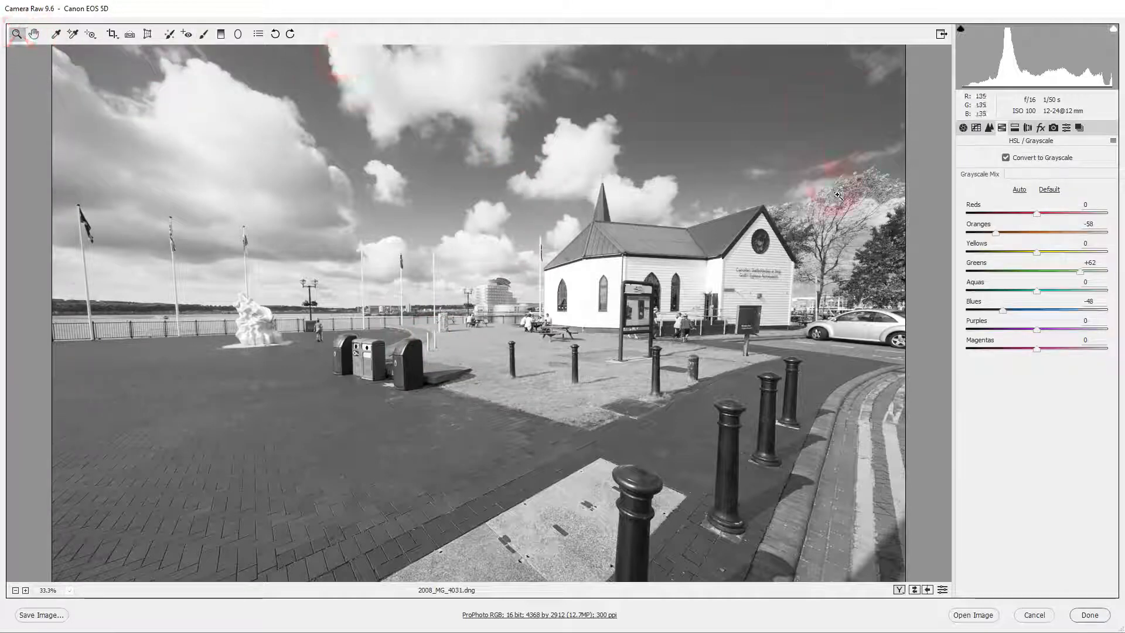
click(1005, 157)
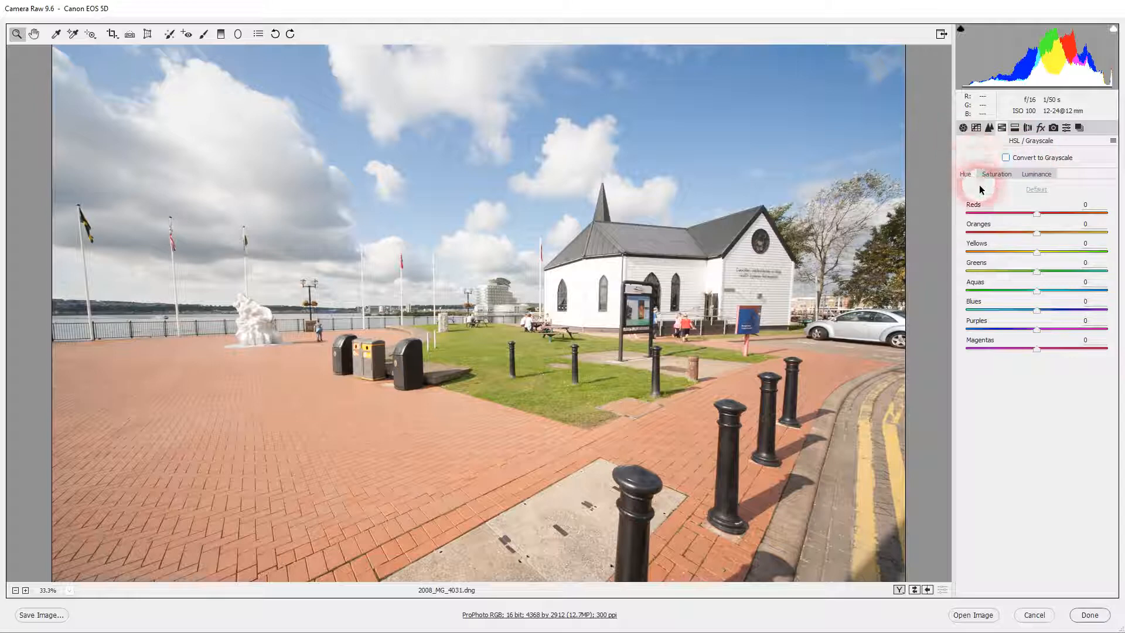
Set the HSL saturation of all eight colours, Reds through Magentas, to -100 to make the photo monochrome.
click(1016, 193)
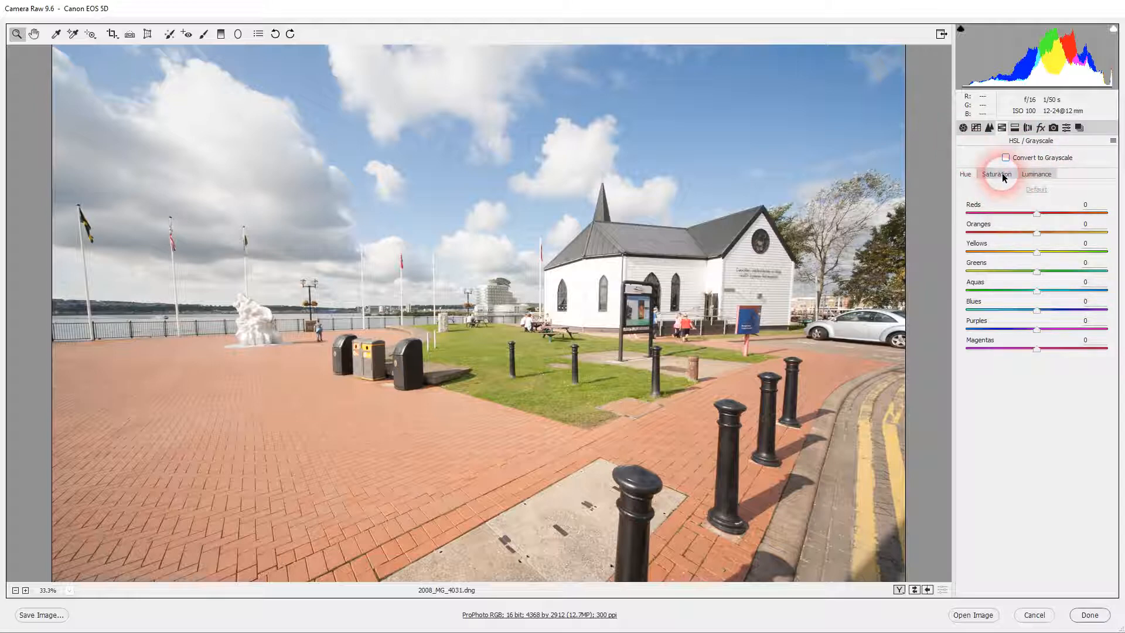
click(1001, 176)
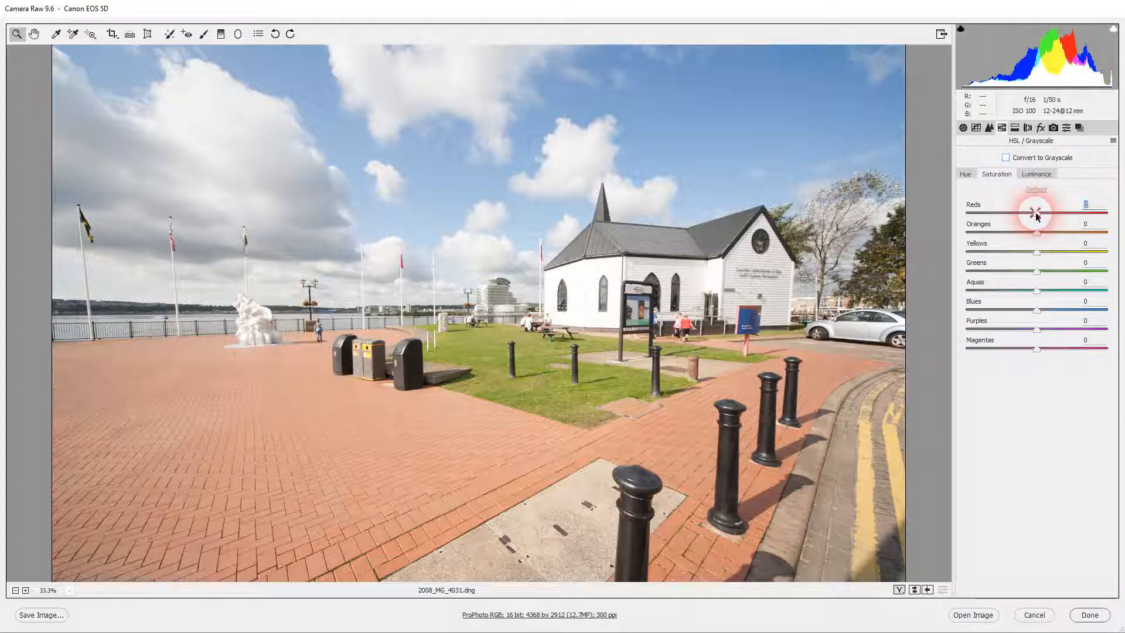
drag(1037, 214, 964, 214)
drag(1040, 233, 947, 234)
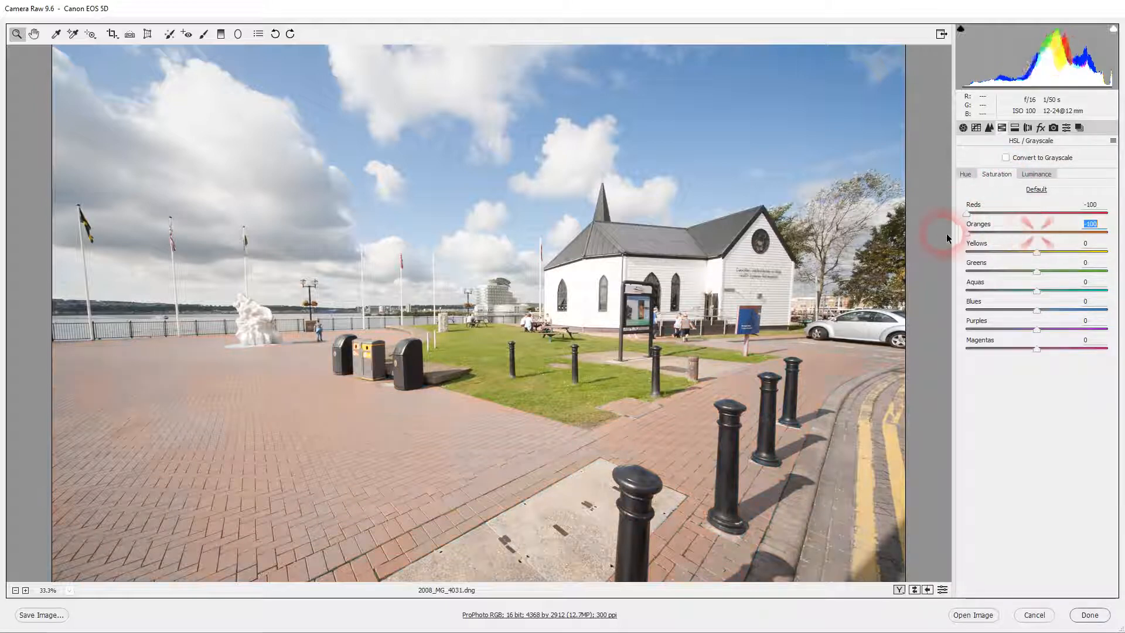
drag(1038, 252, 944, 253)
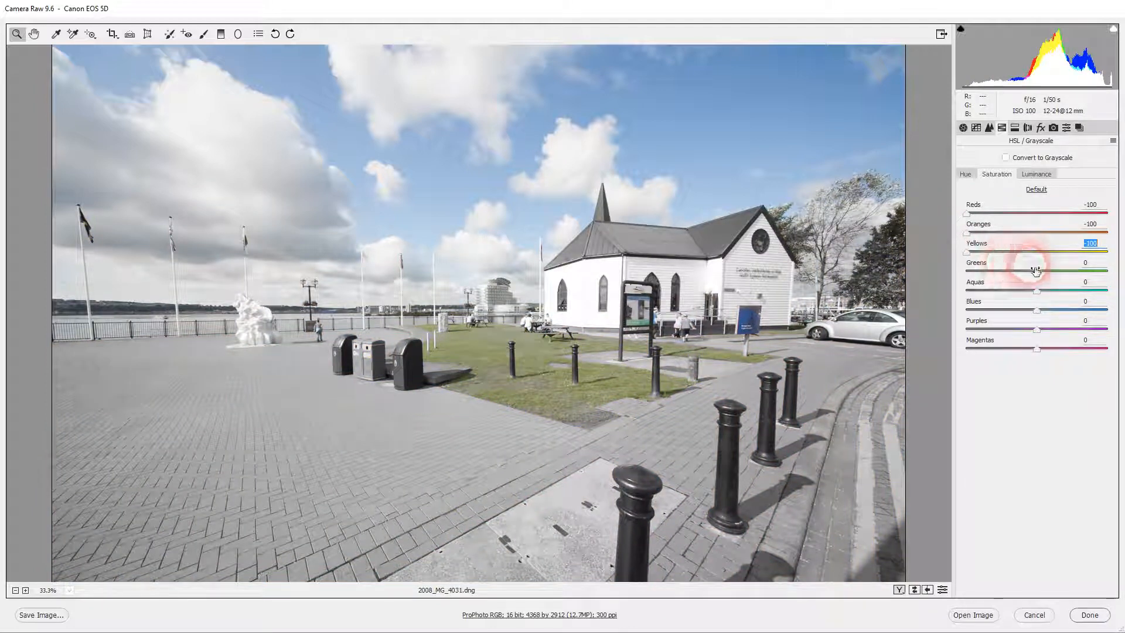
drag(1037, 272, 952, 277)
drag(1037, 289, 952, 291)
drag(1037, 311, 963, 338)
drag(1041, 350, 940, 344)
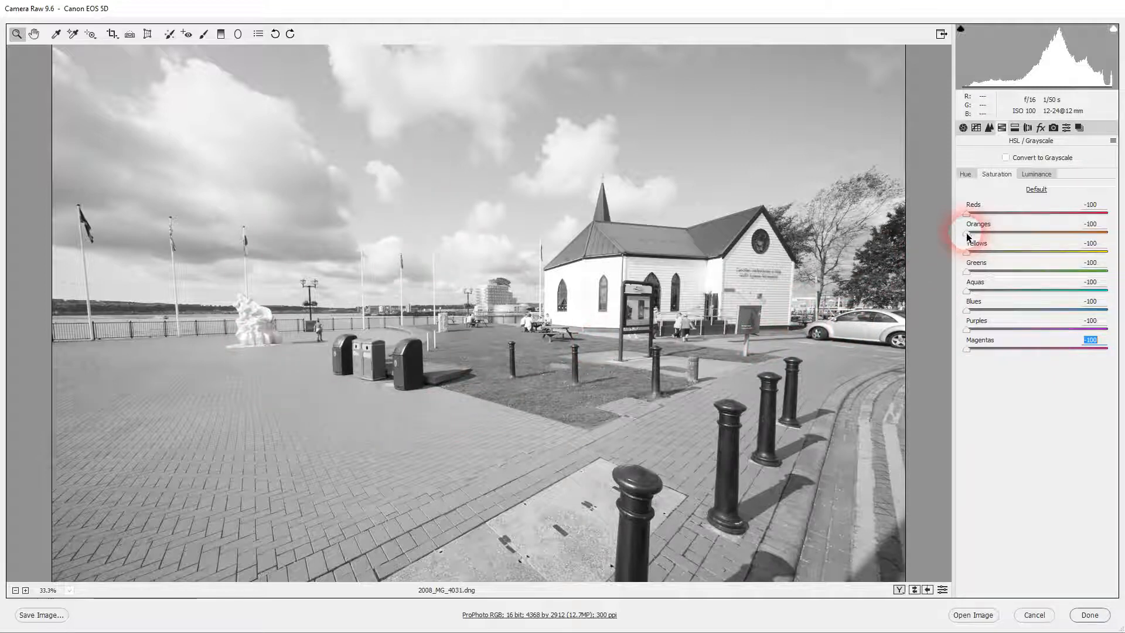
Test raising the Greens saturation to +100 and return it to -100.
mouse_move(967, 234)
mouse_down()
mouse_move(1111, 234)
mouse_move(954, 234)
mouse_up()
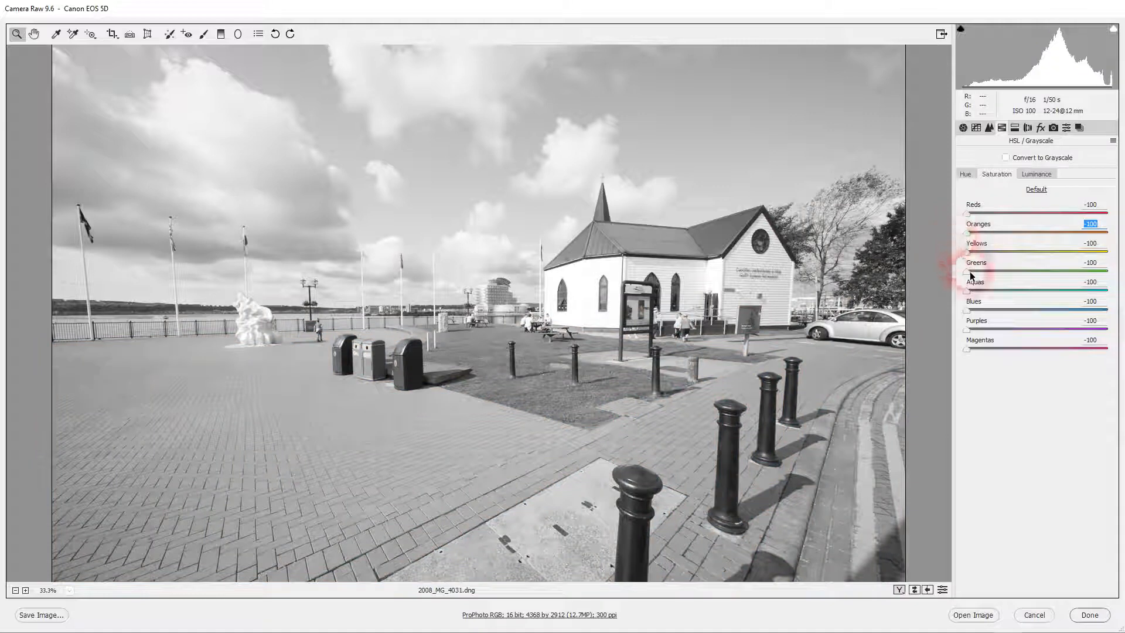
drag(982, 272, 1120, 271)
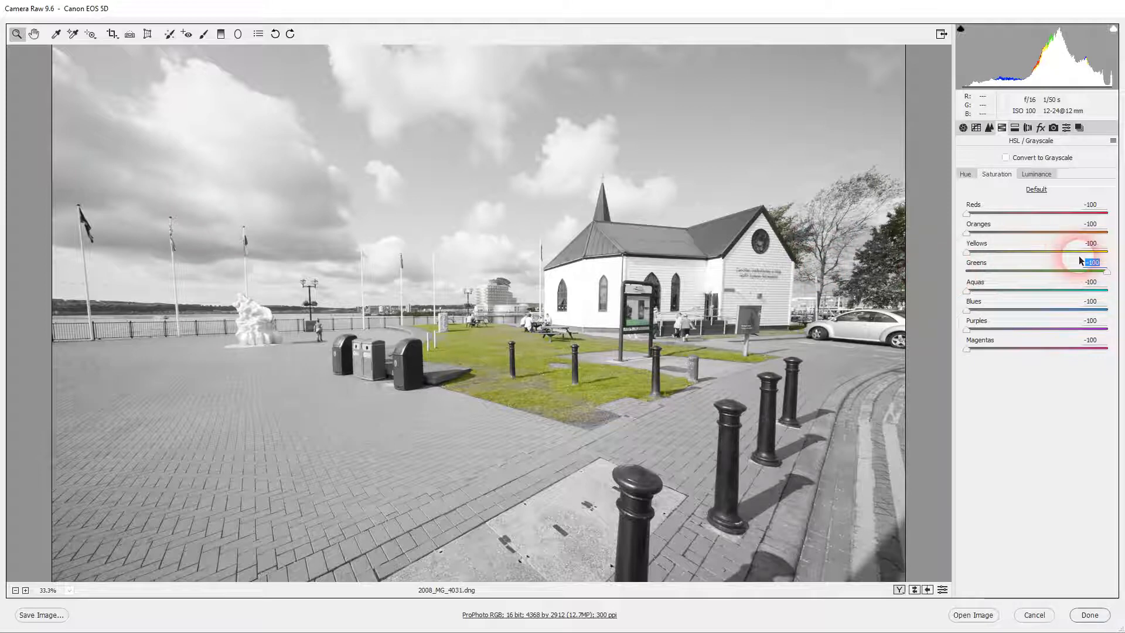
drag(1109, 275, 966, 273)
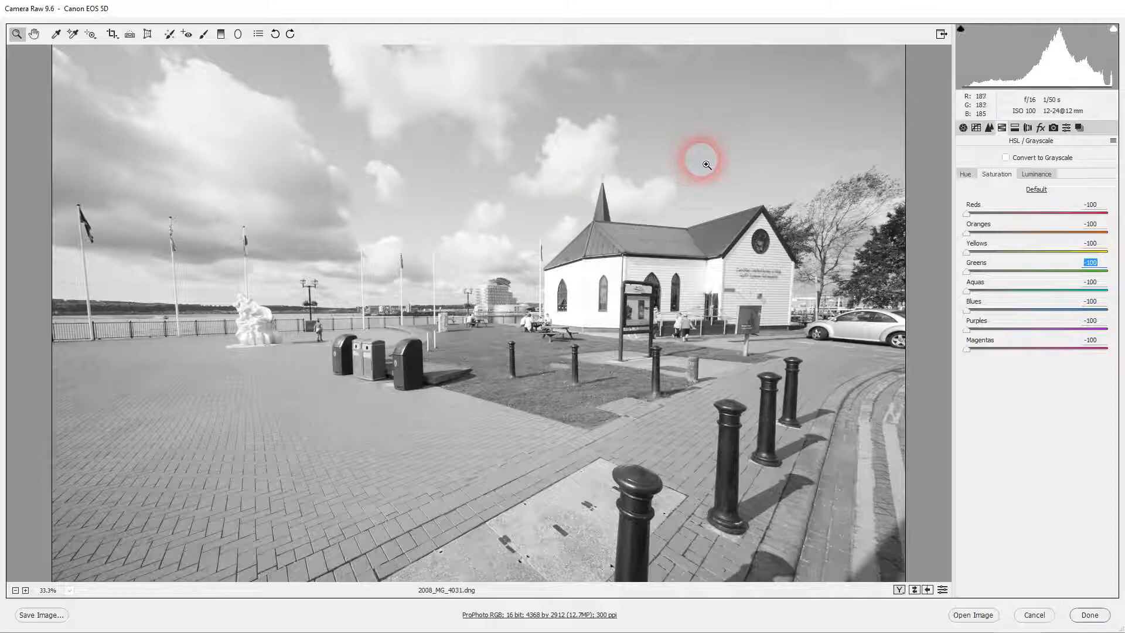
Set the HSL luminance of Blues to -81, Greens to +49 and Oranges to -71.
click(1041, 173)
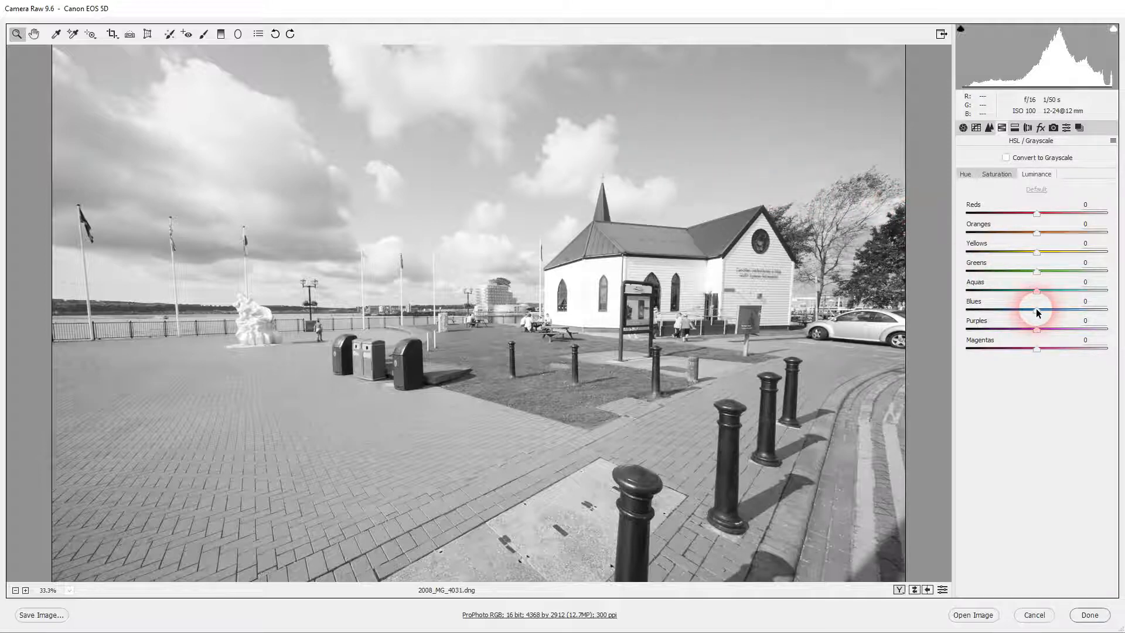
drag(1036, 308, 981, 309)
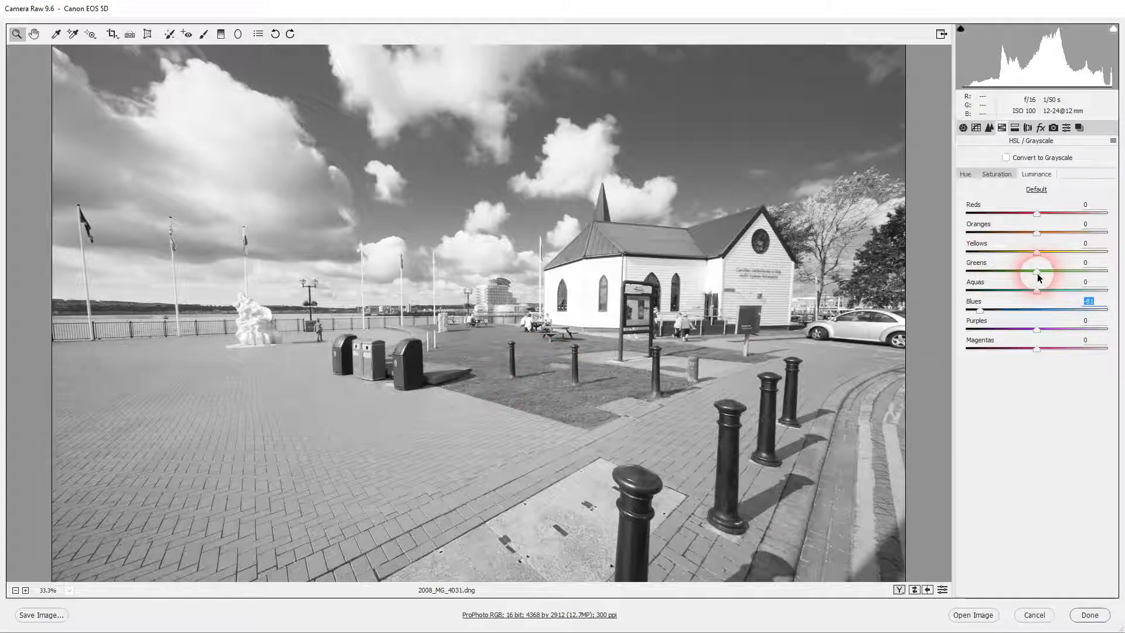
drag(1037, 273, 1073, 273)
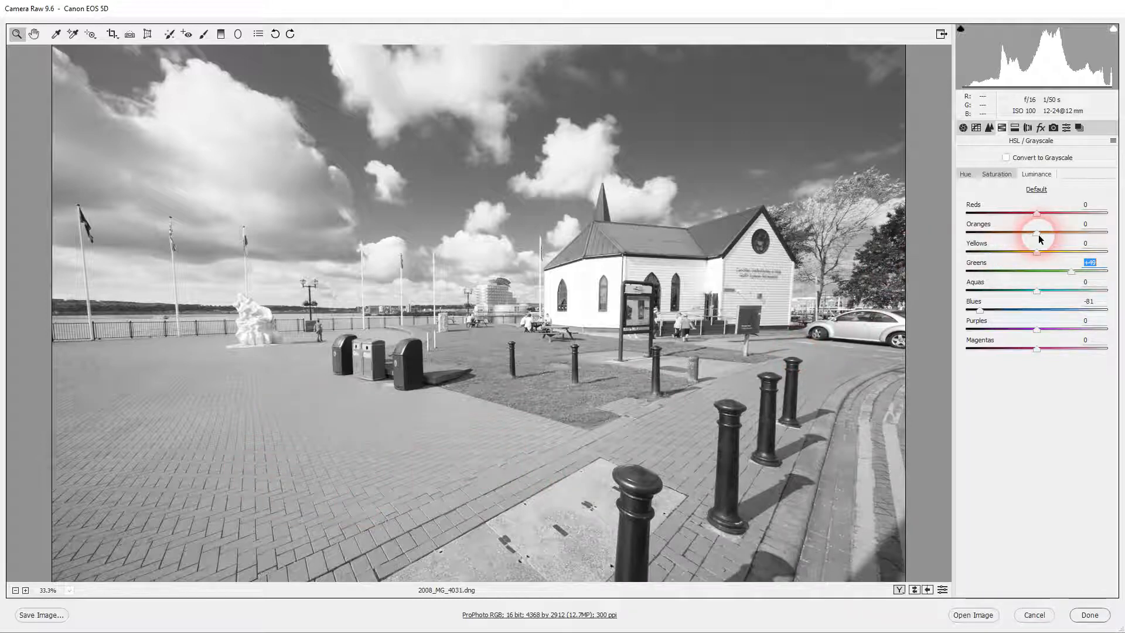
drag(1038, 234, 989, 234)
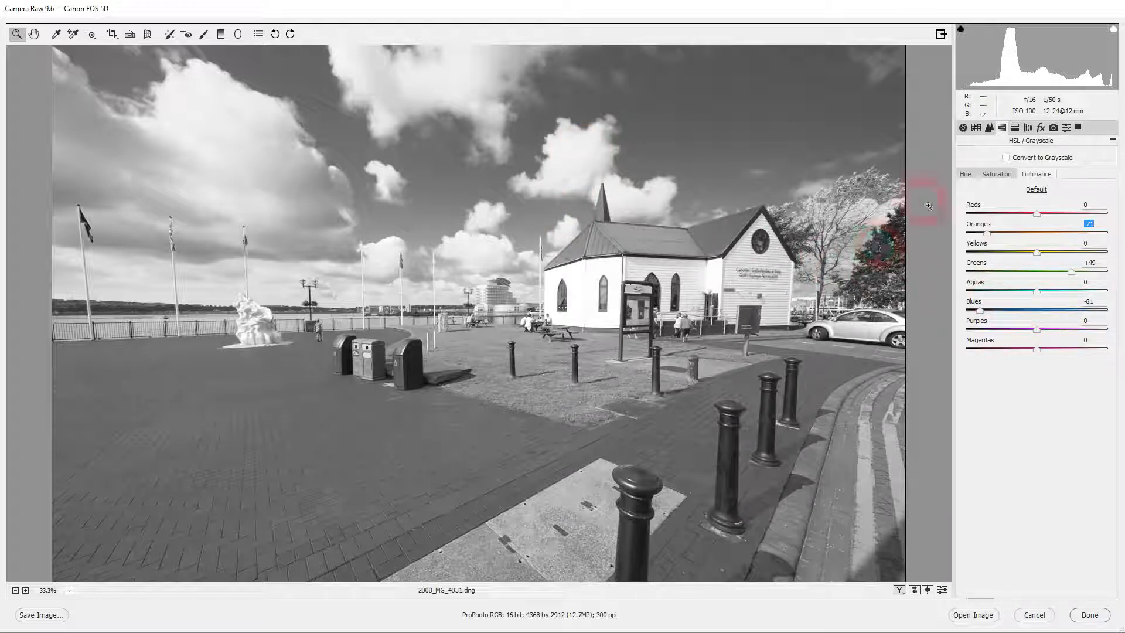
Try shifting the Reds hue and reset it to 0.
click(965, 175)
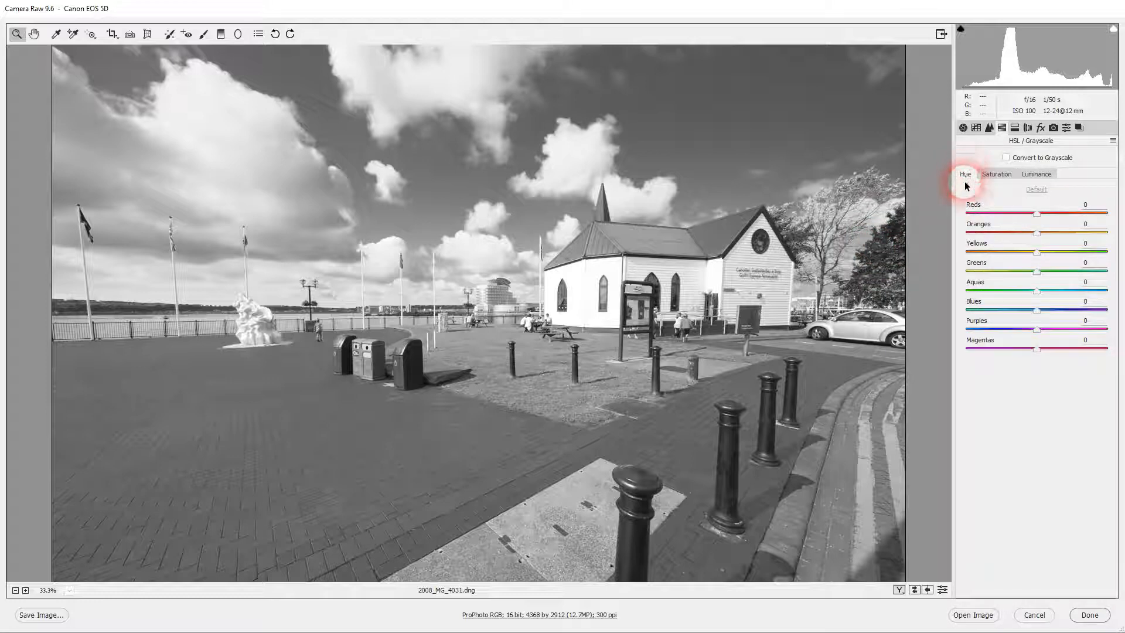
mouse_move(1035, 213)
mouse_down()
mouse_move(968, 212)
mouse_move(1099, 212)
mouse_move(1039, 216)
mouse_up()
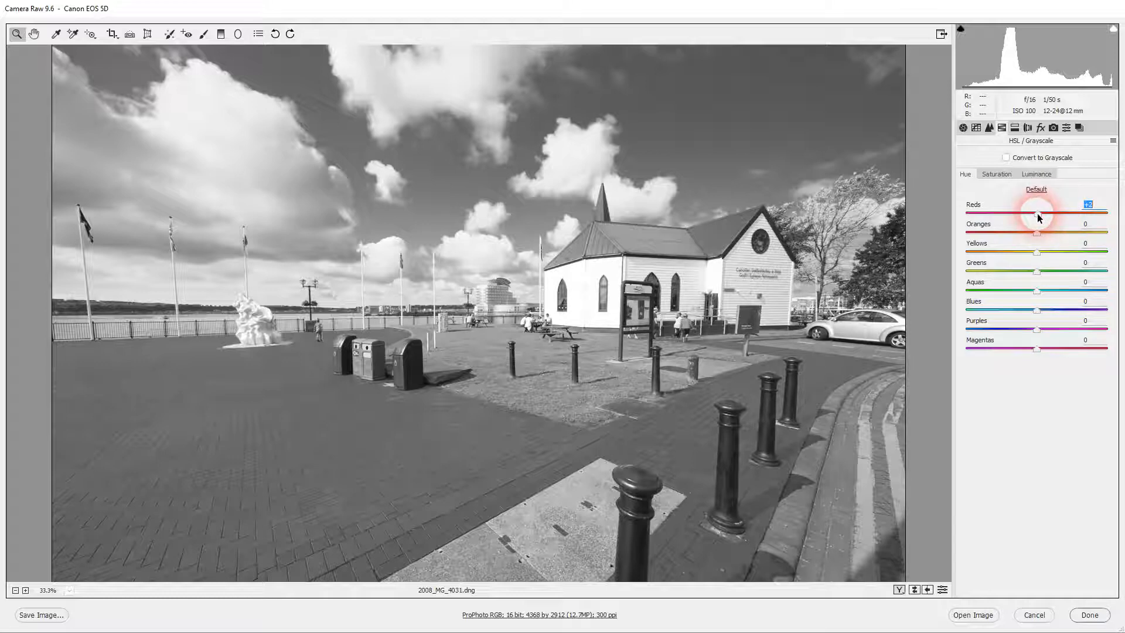
double_click(1038, 215)
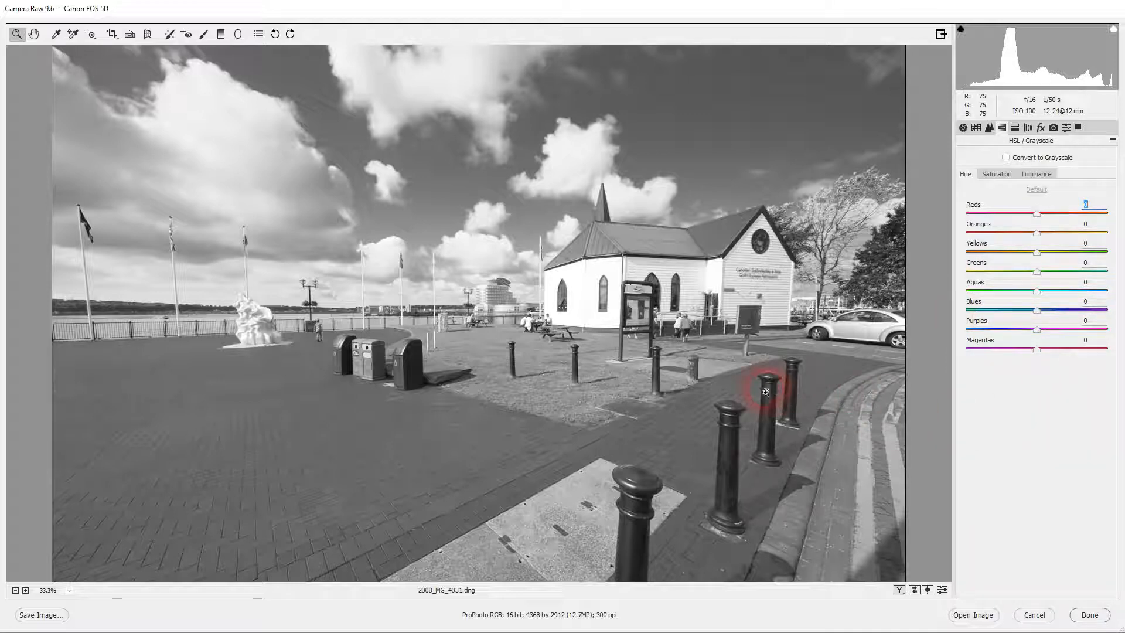
Set the basic adjustments to Clarity +41, Exposure -0.25 and Highlights -54.
click(962, 129)
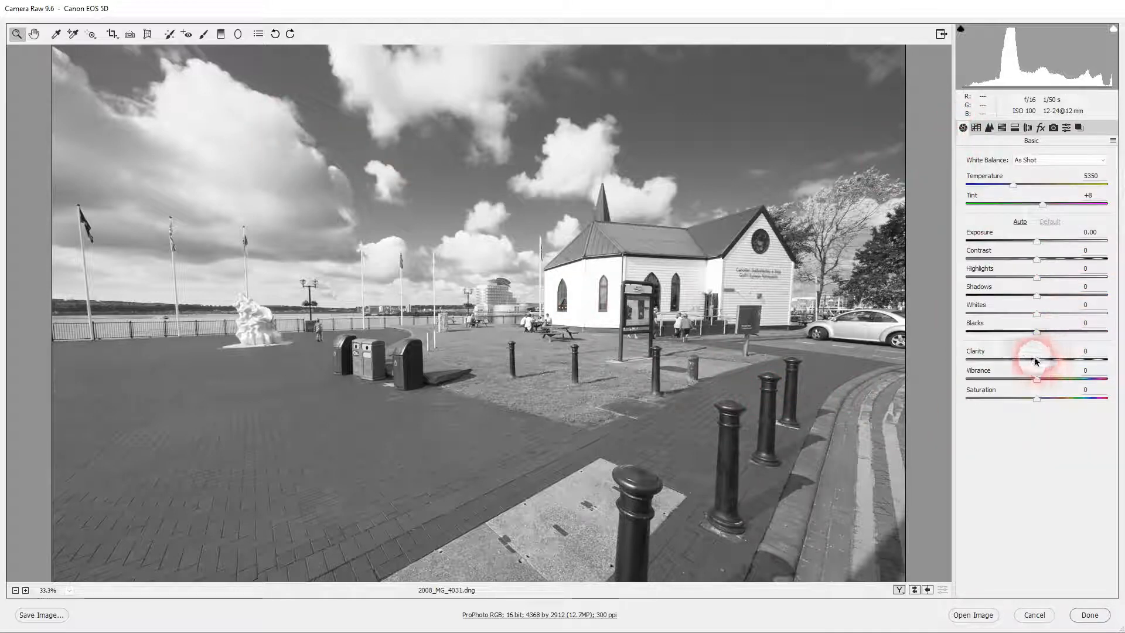
drag(1041, 363, 1070, 357)
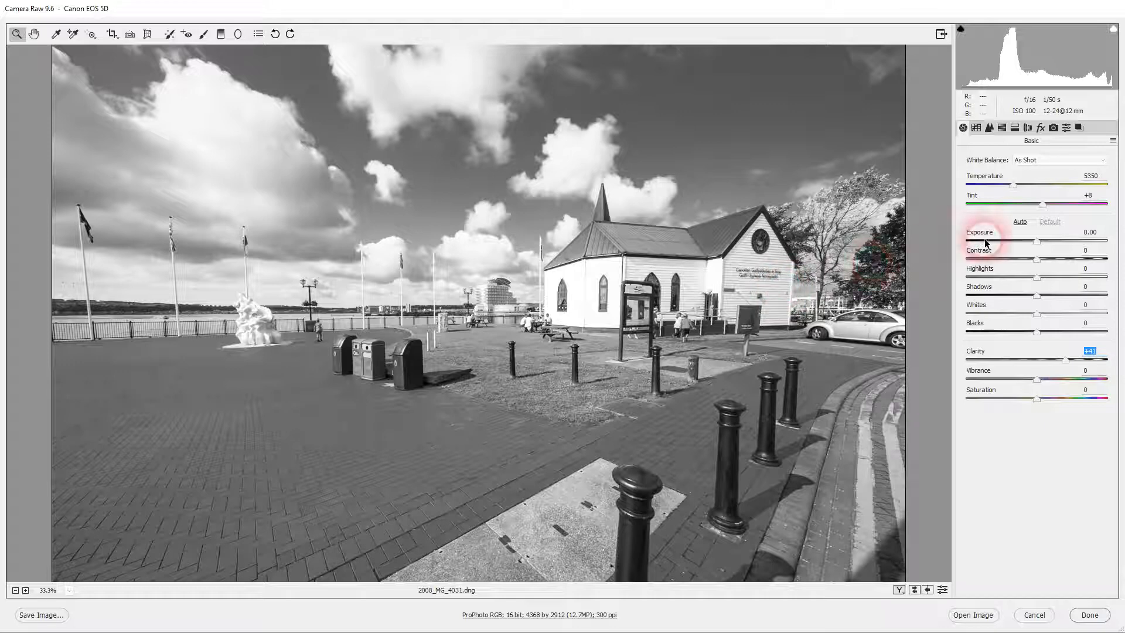
drag(1038, 247, 1035, 244)
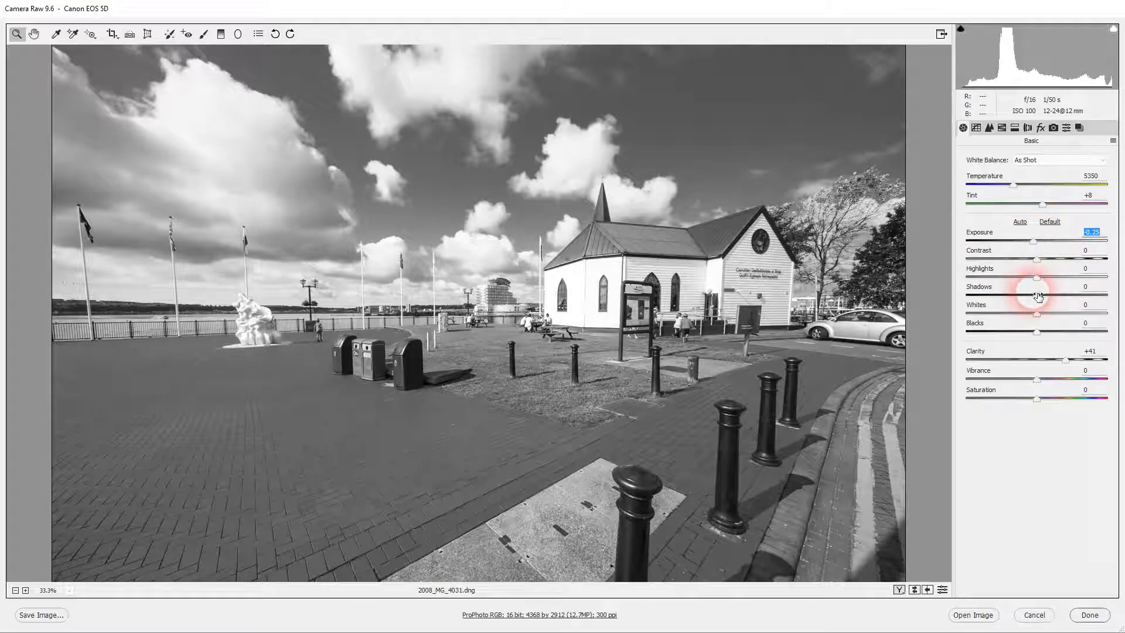
drag(1037, 280, 998, 276)
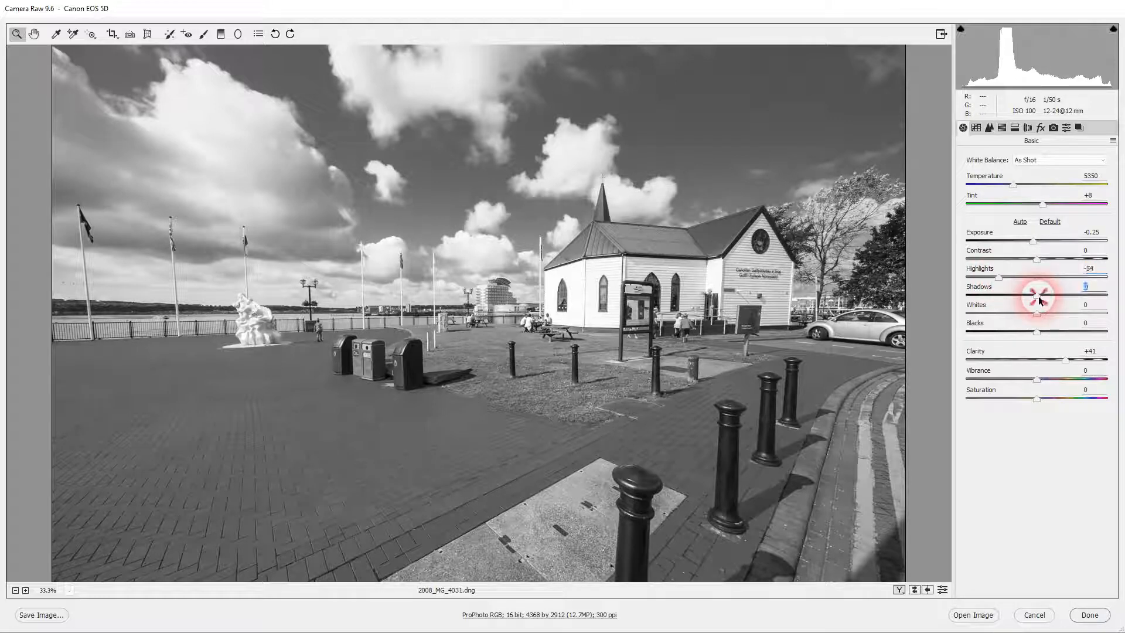
Raise Shadows to +41 and Whites to +8, and lower Blacks to about -33.
drag(1062, 300, 1014, 332)
click(1037, 316)
key(alt)
key(alt)
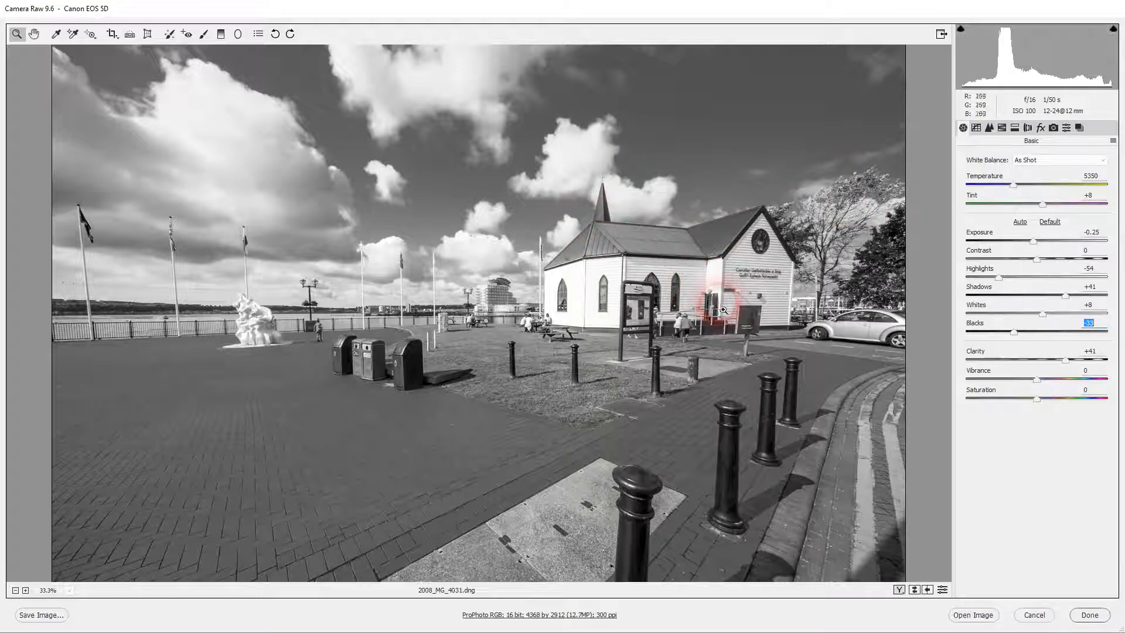
Set up the Adjustment Brush with Saturation +100 and a brush size of 7.
click(205, 34)
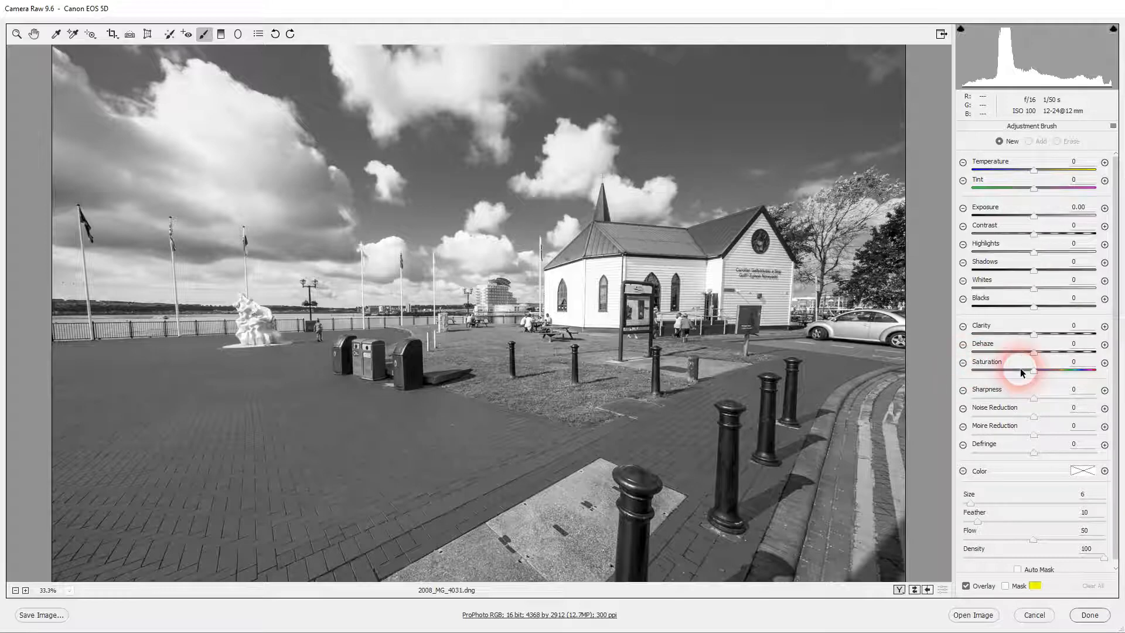
mouse_move(1035, 376)
mouse_down()
mouse_move(1105, 376)
mouse_move(1050, 378)
mouse_up()
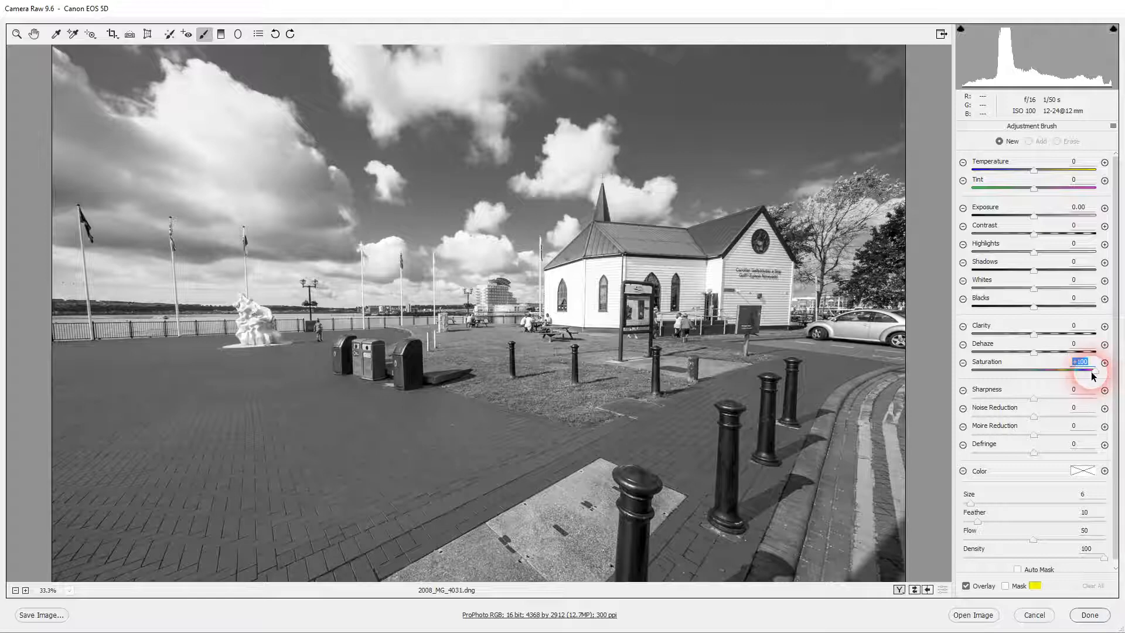
drag(729, 384, 764, 410)
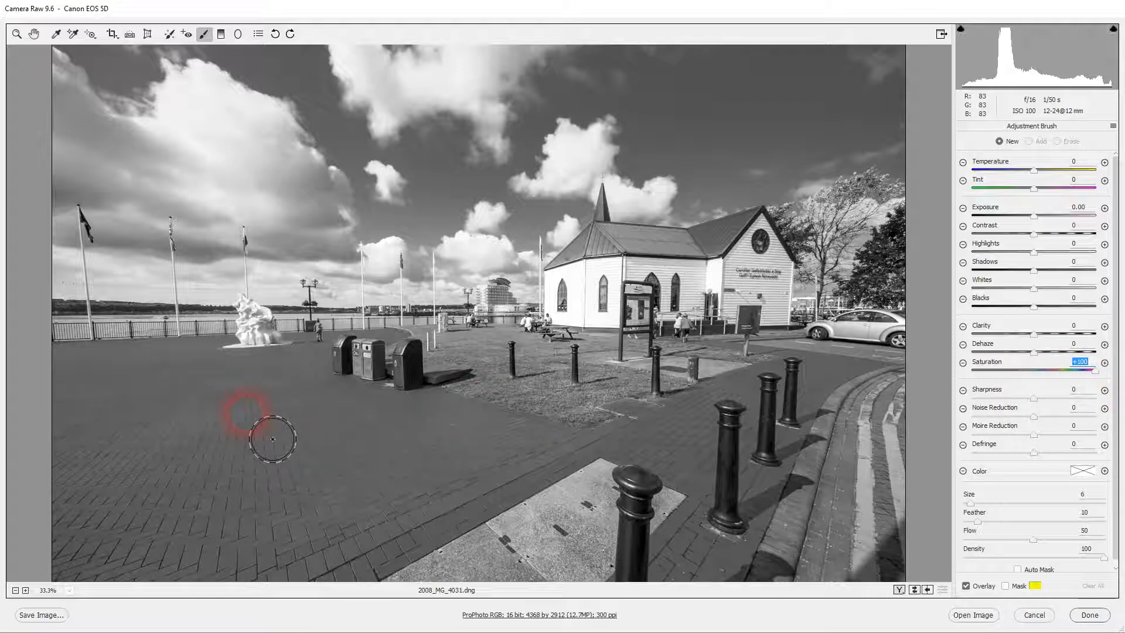
key(bracketright)
key(bracketright)
key(bracketright)
key(bracketright)
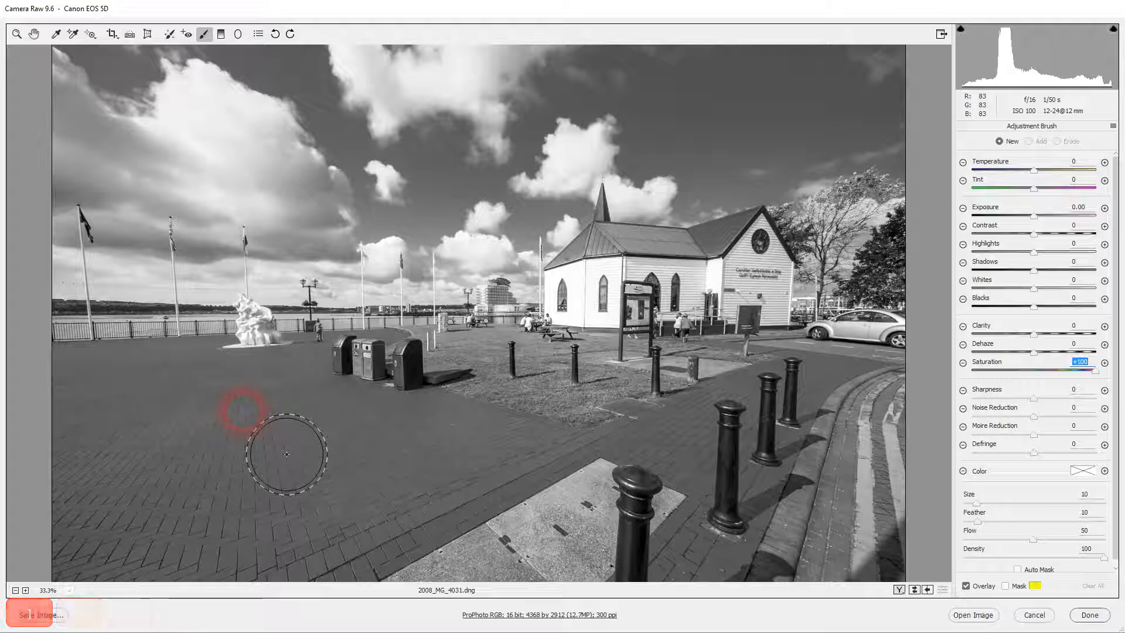
key(bracketleft)
key(bracketleft)
key(bracketleft)
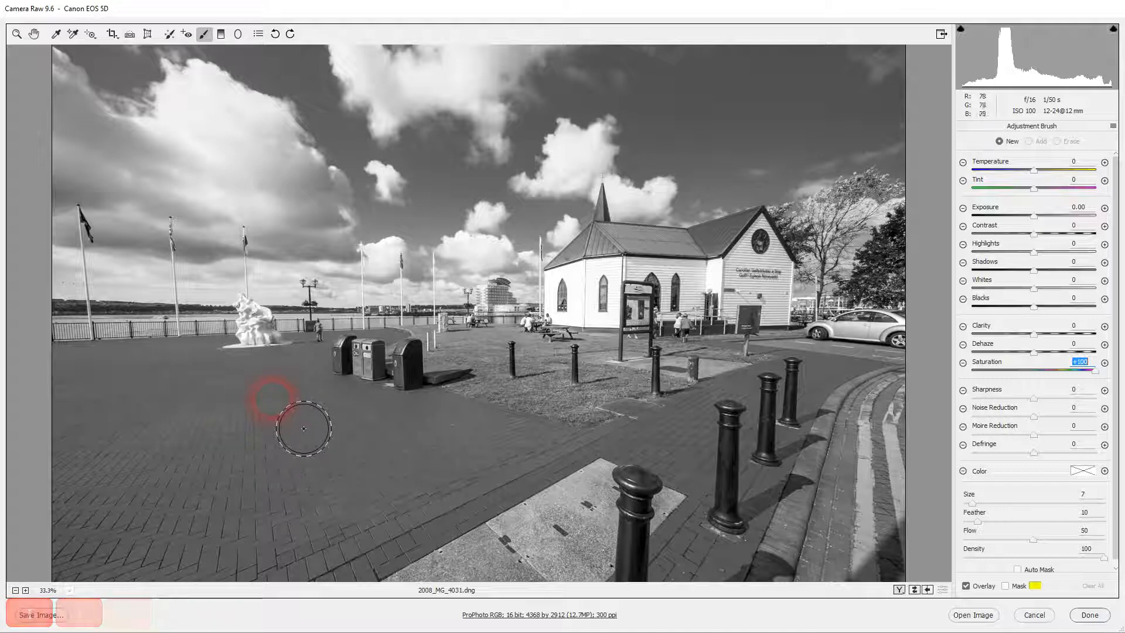
Paint with the Adjustment Brush over the brick paving in the lower-left foreground to bring back its colour.
drag(275, 399, 202, 466)
mouse_move(286, 458)
mouse_down()
mouse_move(352, 447)
mouse_move(267, 468)
mouse_up()
drag(394, 464, 459, 447)
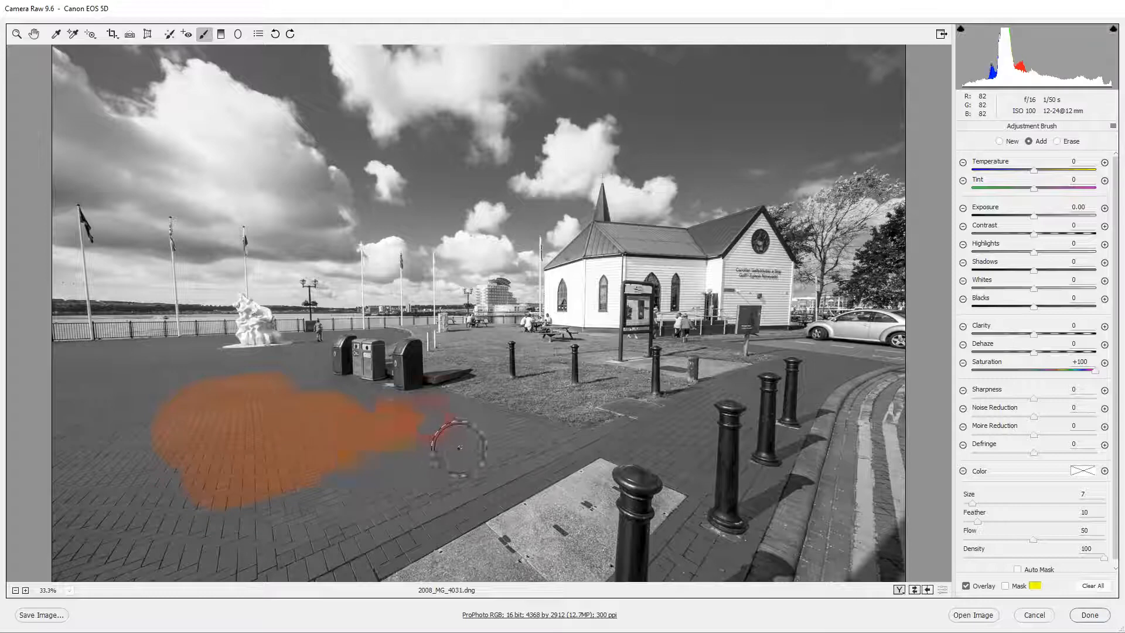
mouse_move(284, 533)
mouse_down()
mouse_move(161, 568)
mouse_move(115, 555)
mouse_move(113, 535)
mouse_move(213, 445)
mouse_up()
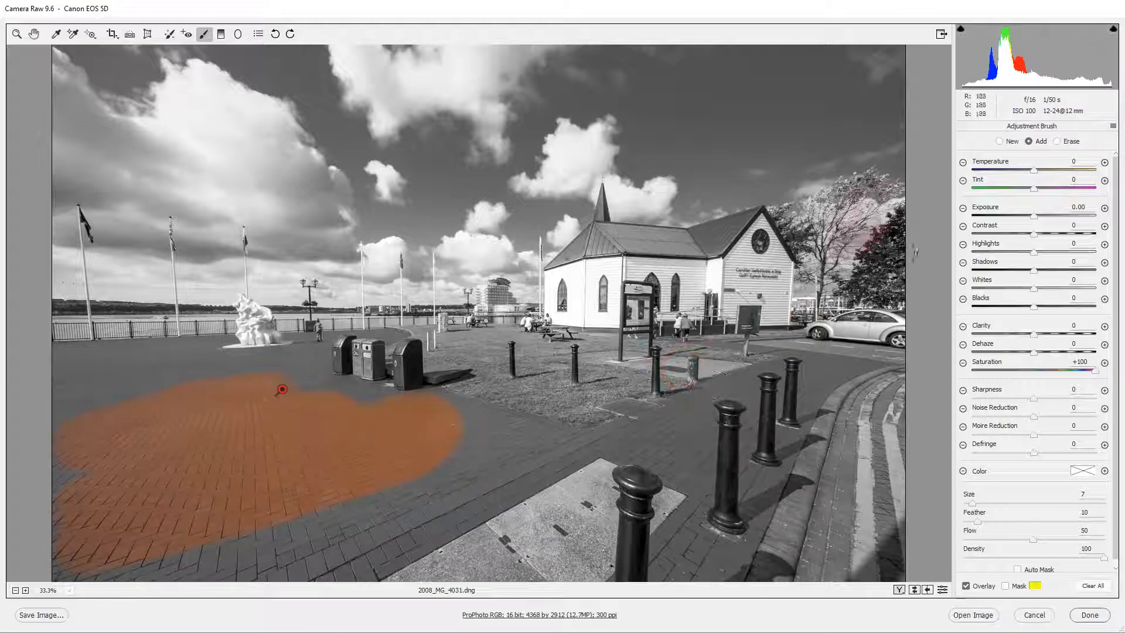
Reduce the brush size to 4 and paint over the child's T-shirt near the railing to bring back its red colour.
mouse_move(687, 326)
mouse_down()
mouse_move(702, 346)
mouse_move(676, 322)
mouse_up()
ctrl+click(673, 322)
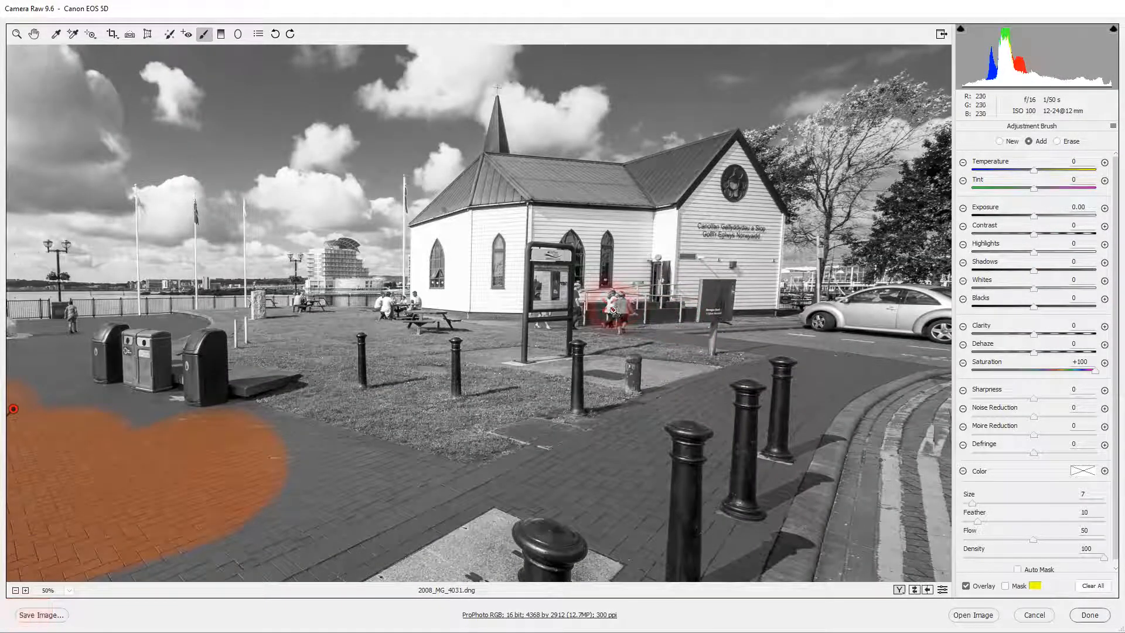
drag(613, 310, 733, 468)
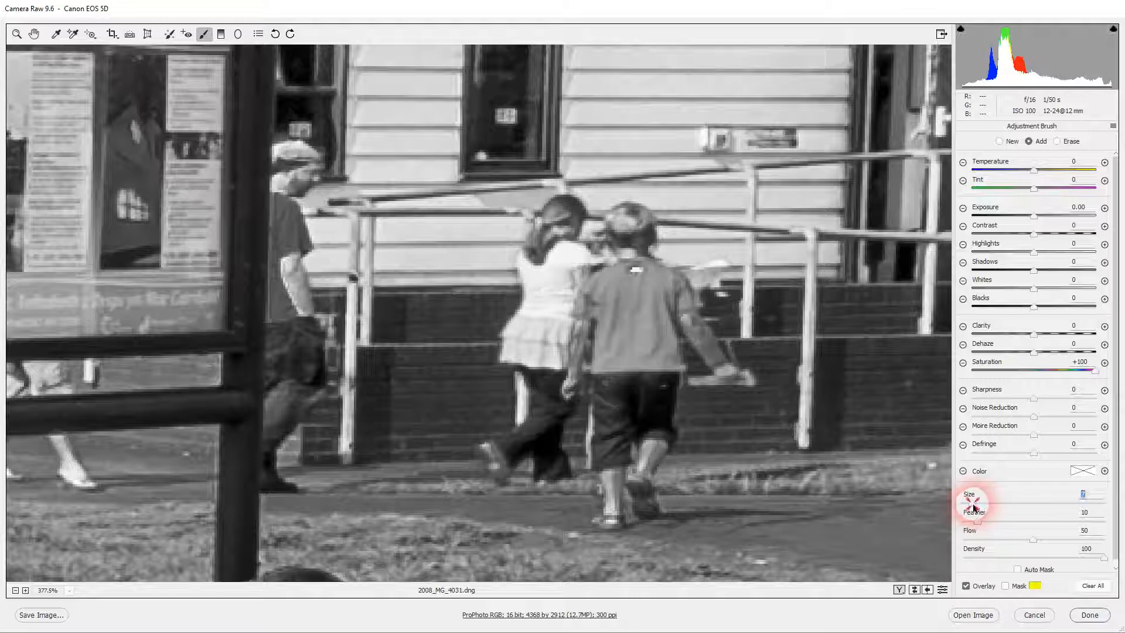
drag(534, 246, 571, 273)
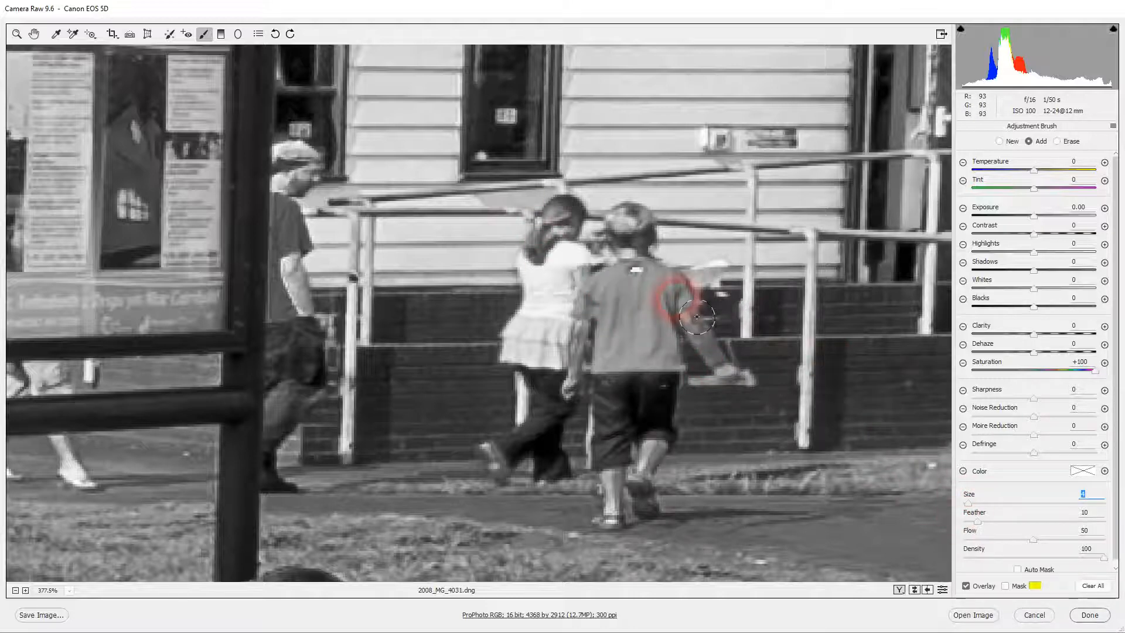
mouse_move(697, 316)
mouse_down()
mouse_move(620, 299)
mouse_move(623, 381)
mouse_move(684, 379)
mouse_move(682, 335)
mouse_move(680, 374)
mouse_move(657, 311)
mouse_move(653, 354)
mouse_move(631, 317)
mouse_move(632, 342)
mouse_move(680, 305)
mouse_up()
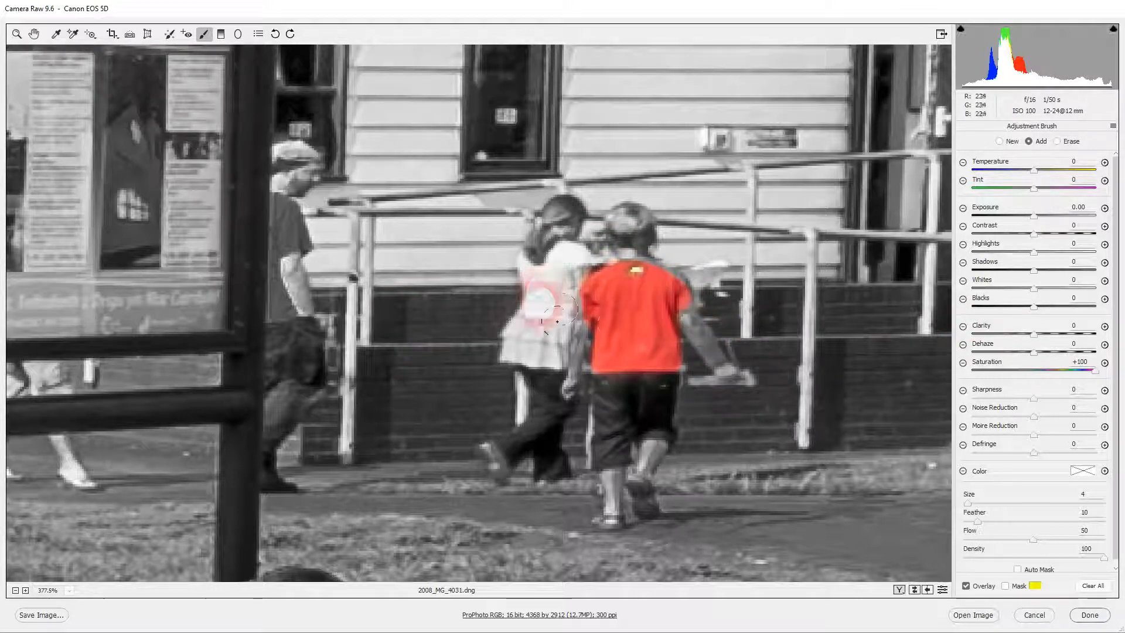
mouse_move(606, 325)
mouse_down()
mouse_move(683, 287)
mouse_move(686, 297)
mouse_up()
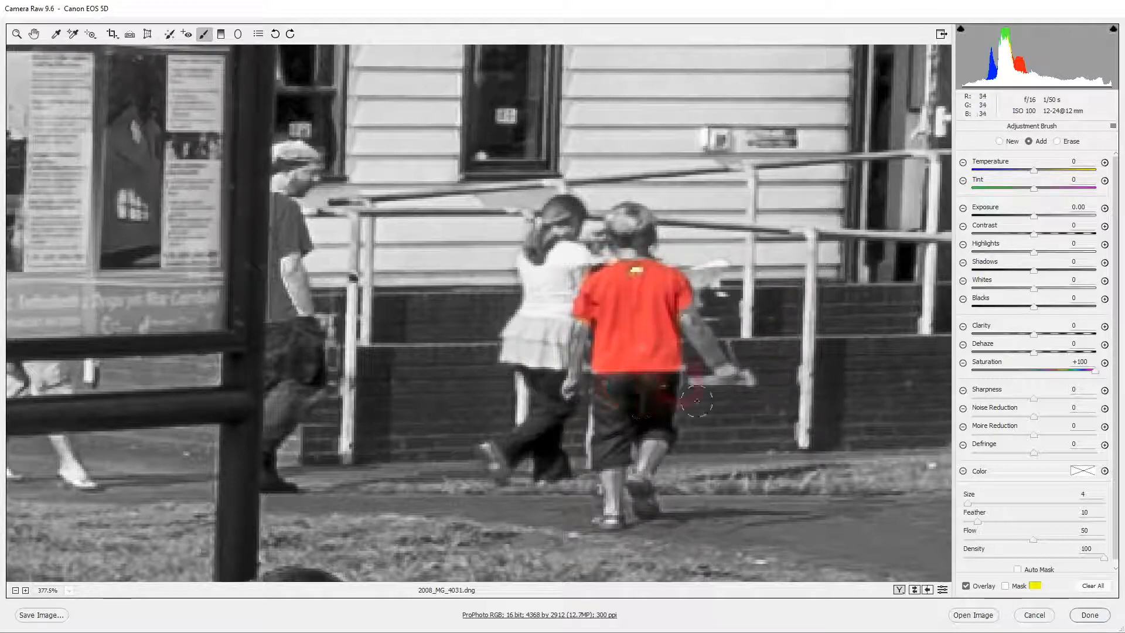
Shift the hue of the Reds to +3 in the HSL adjustments.
click(17, 35)
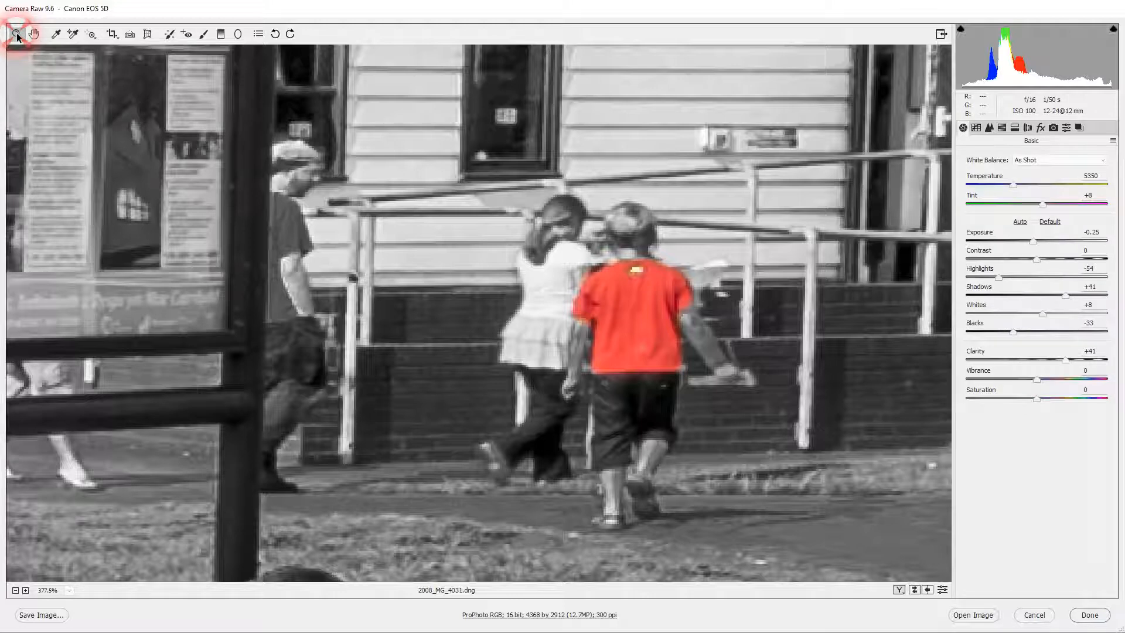
click(1002, 128)
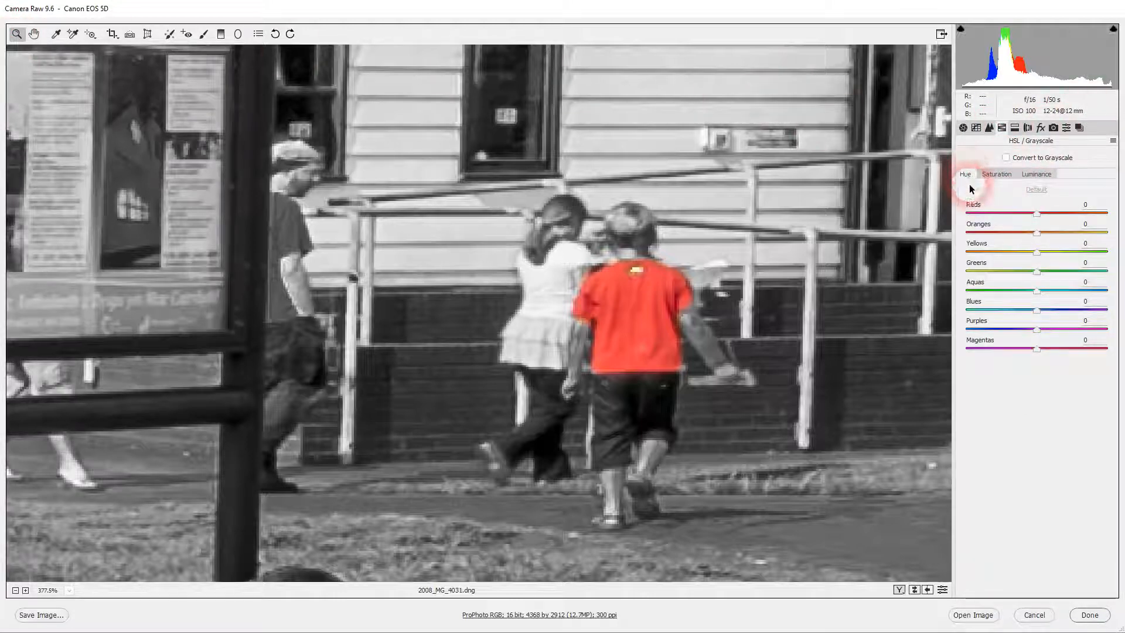
click(1031, 211)
drag(1038, 217, 1049, 244)
click(566, 277)
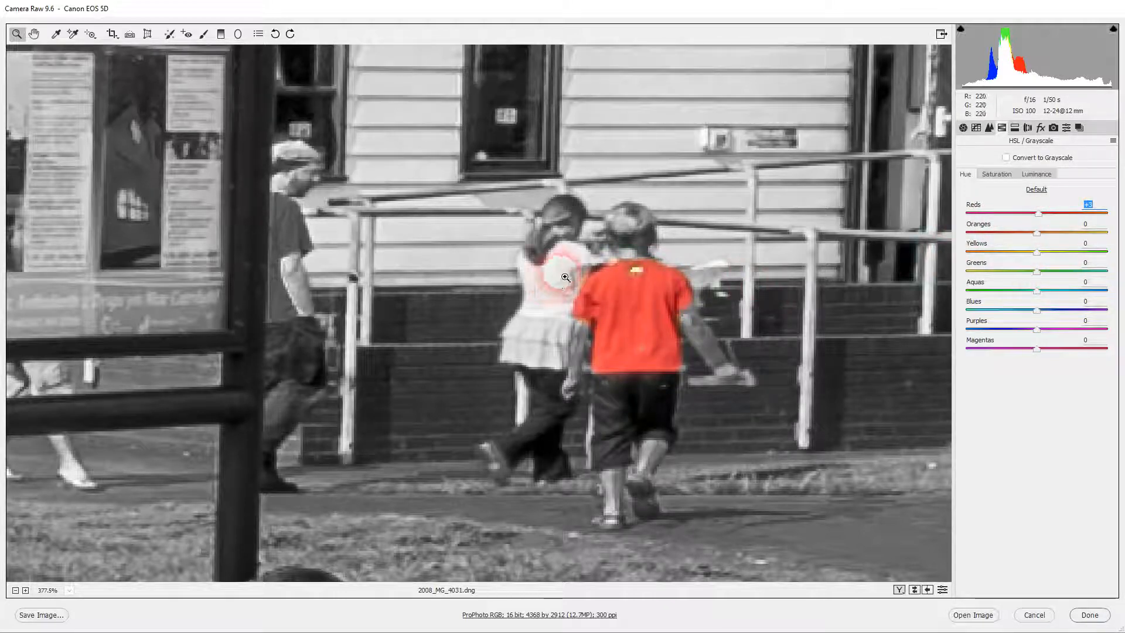
alt+click(565, 277)
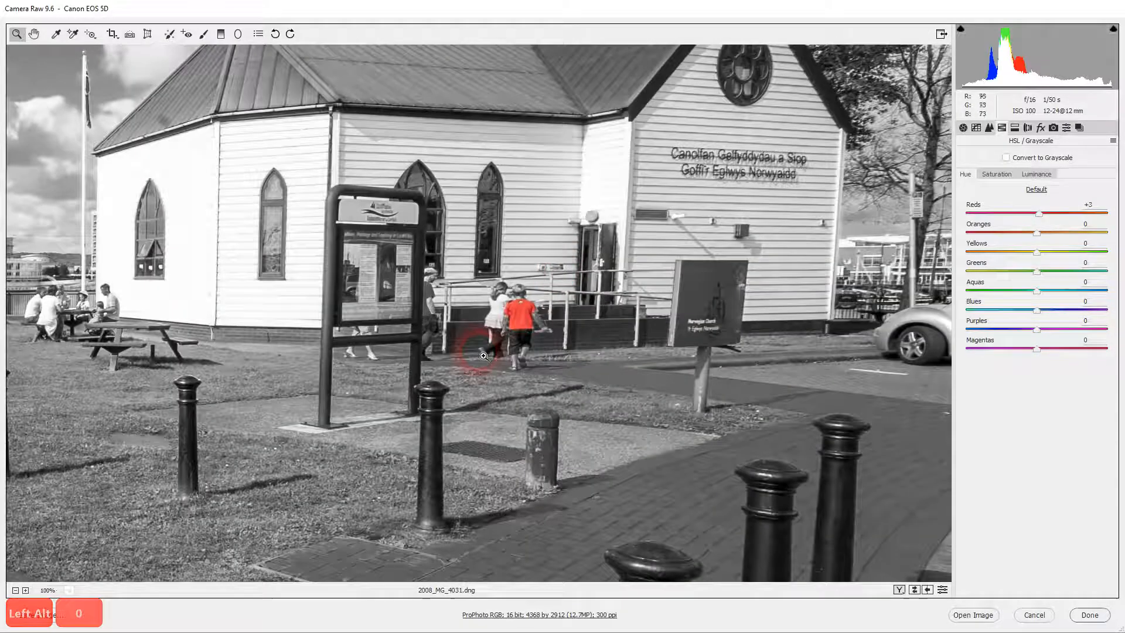
Shift the hue of the Oranges to +2 in the HSL adjustments.
key(ctrl+0)
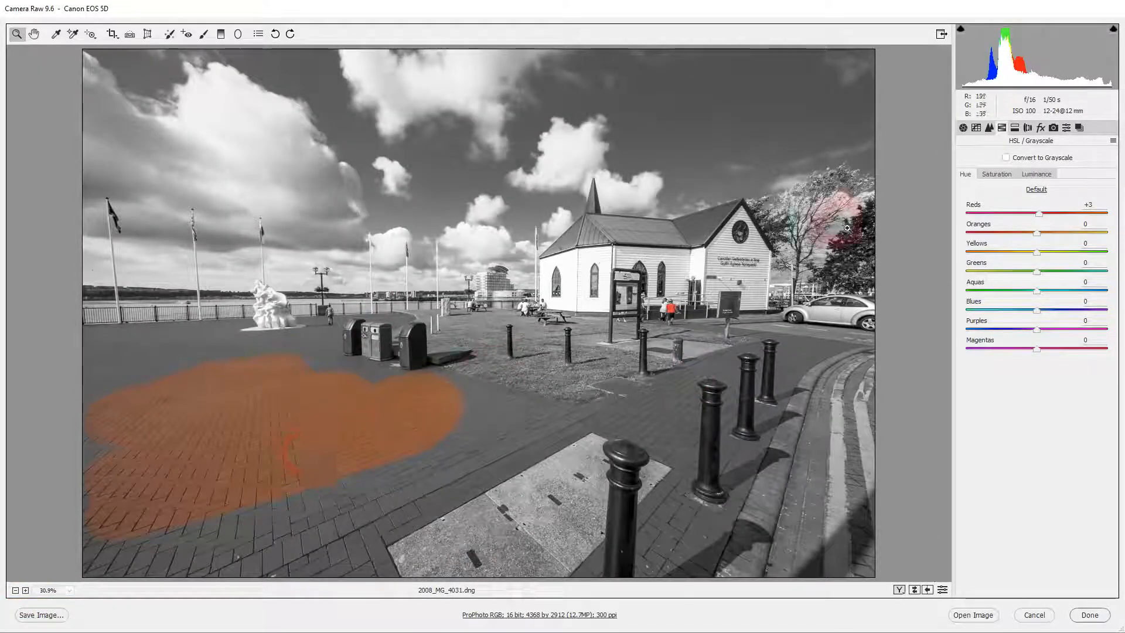
mouse_move(1038, 239)
mouse_down()
mouse_move(1106, 242)
mouse_move(960, 235)
mouse_move(1081, 242)
mouse_move(1029, 236)
mouse_move(1039, 238)
mouse_up()
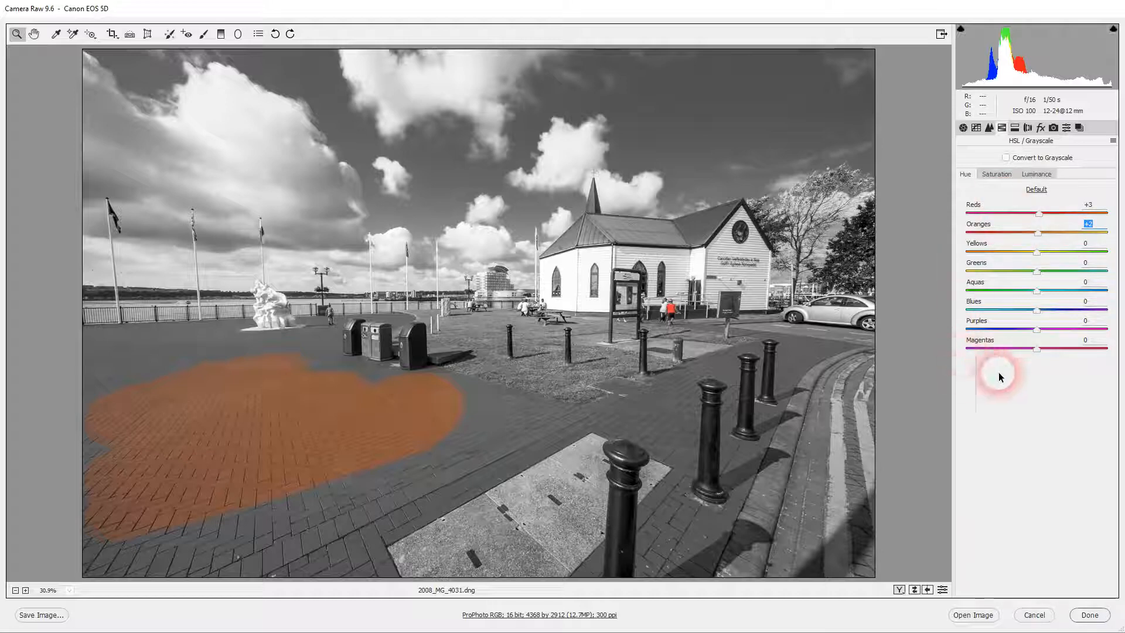
click(1036, 233)
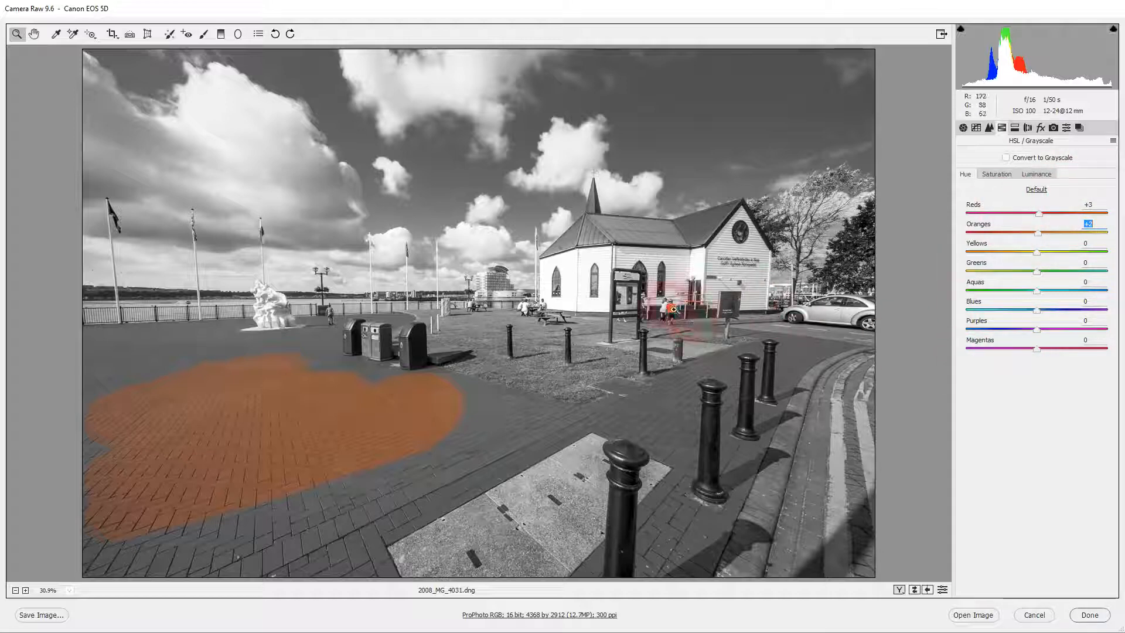
Delete the Adjustment Brush edit that colours the brick paving and the child's T-shirt.
click(203, 35)
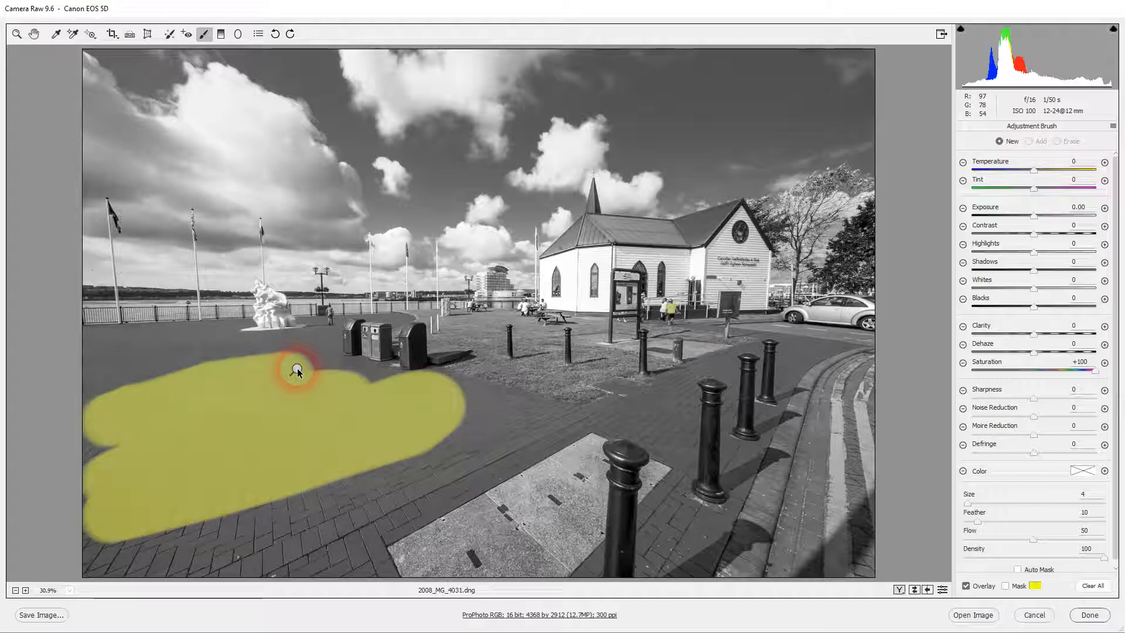
click(297, 368)
key(Delete)
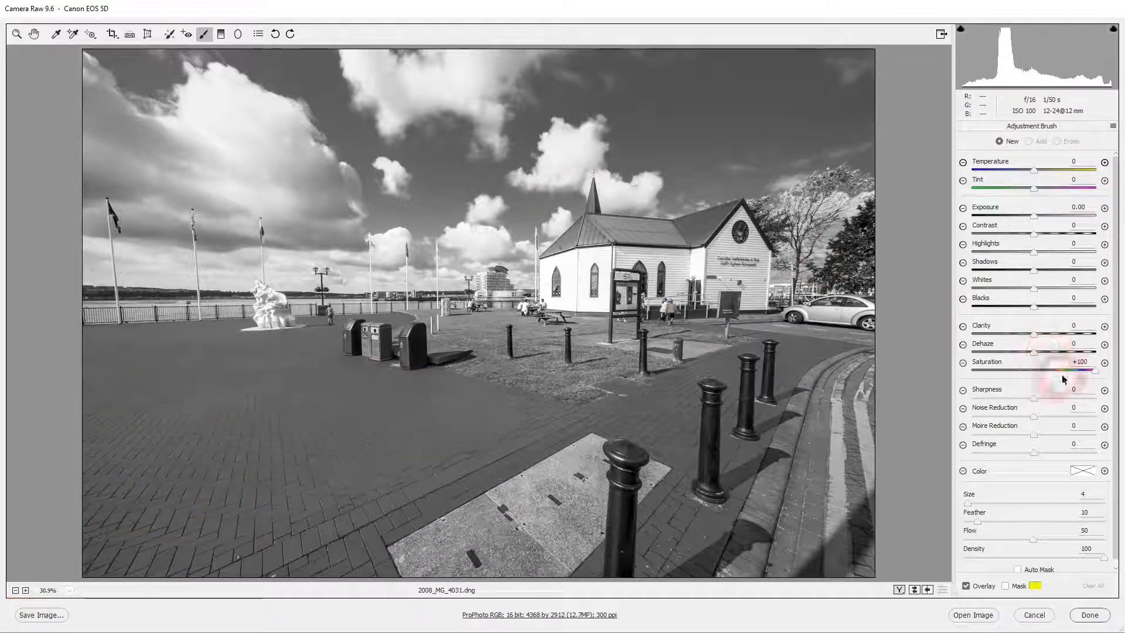
Paint a new brush adjustment on the brick paving at Saturation +35, and raise its Saturation to +100.
drag(1094, 371, 1090, 377)
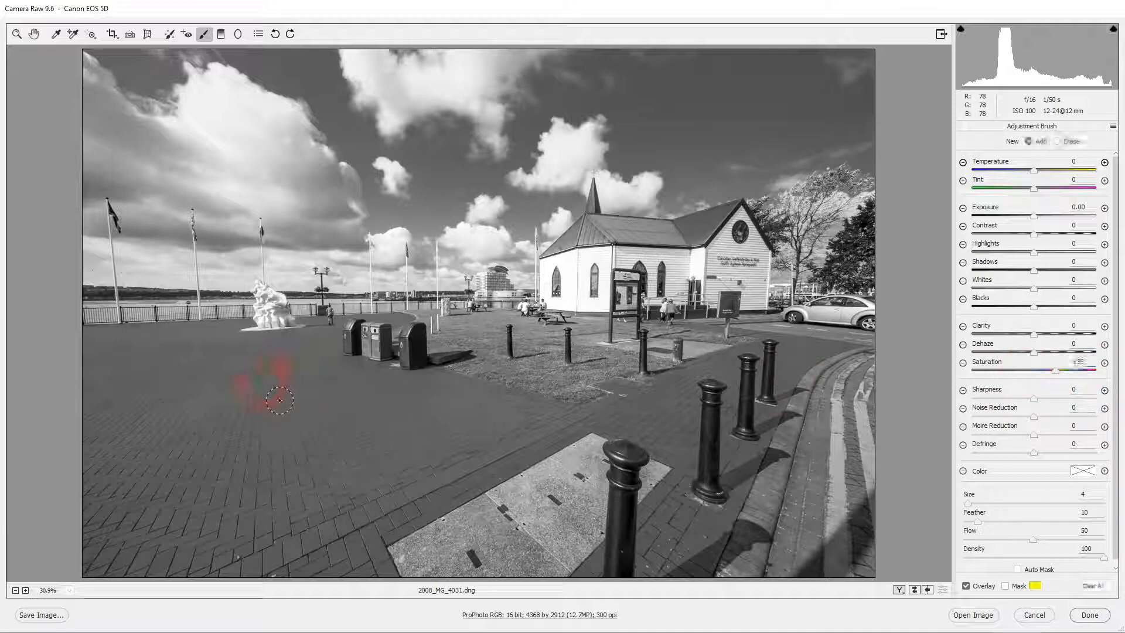
drag(280, 400, 222, 425)
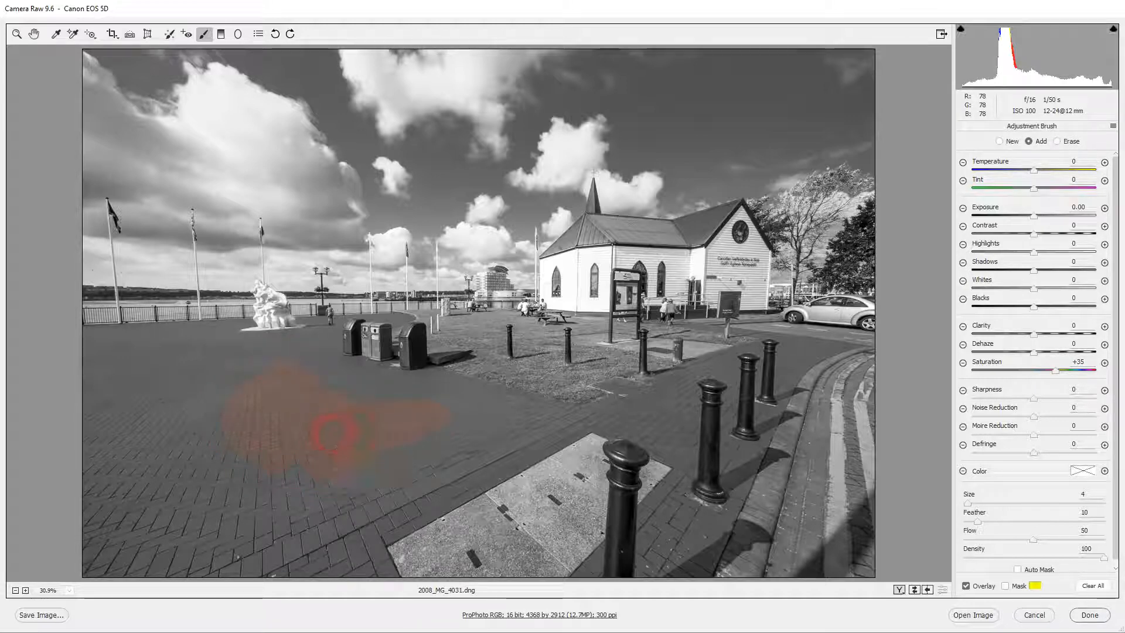
mouse_move(1054, 370)
mouse_down()
mouse_move(1042, 371)
mouse_move(1105, 373)
mouse_up()
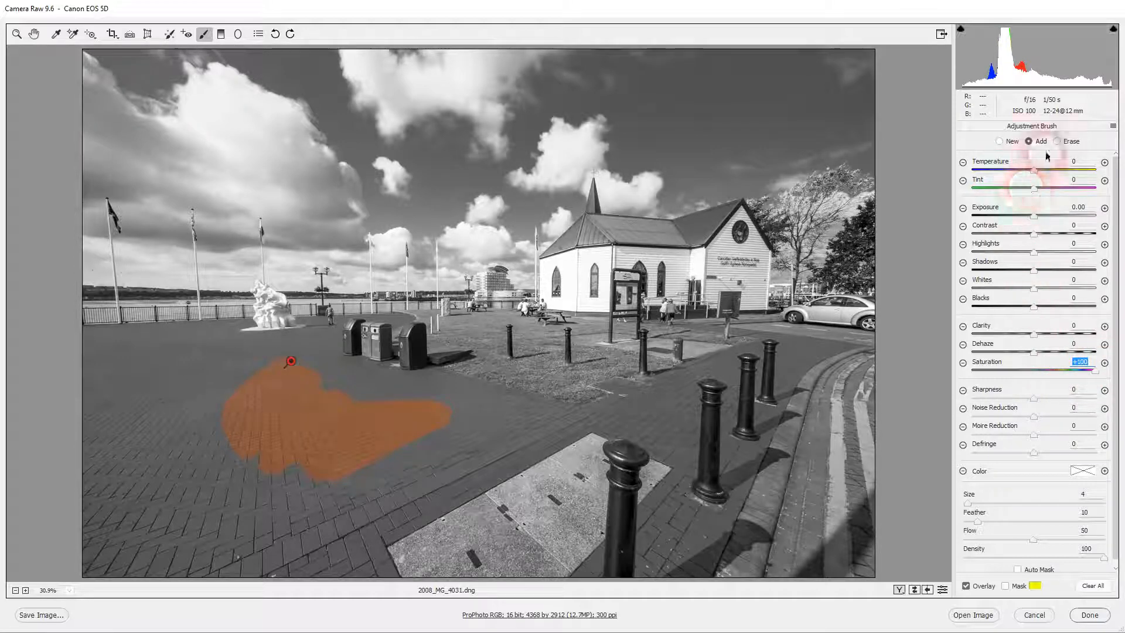
Add a separate brush adjustment on a patch of dark sky above the church and set its Saturation to +43.
click(1002, 143)
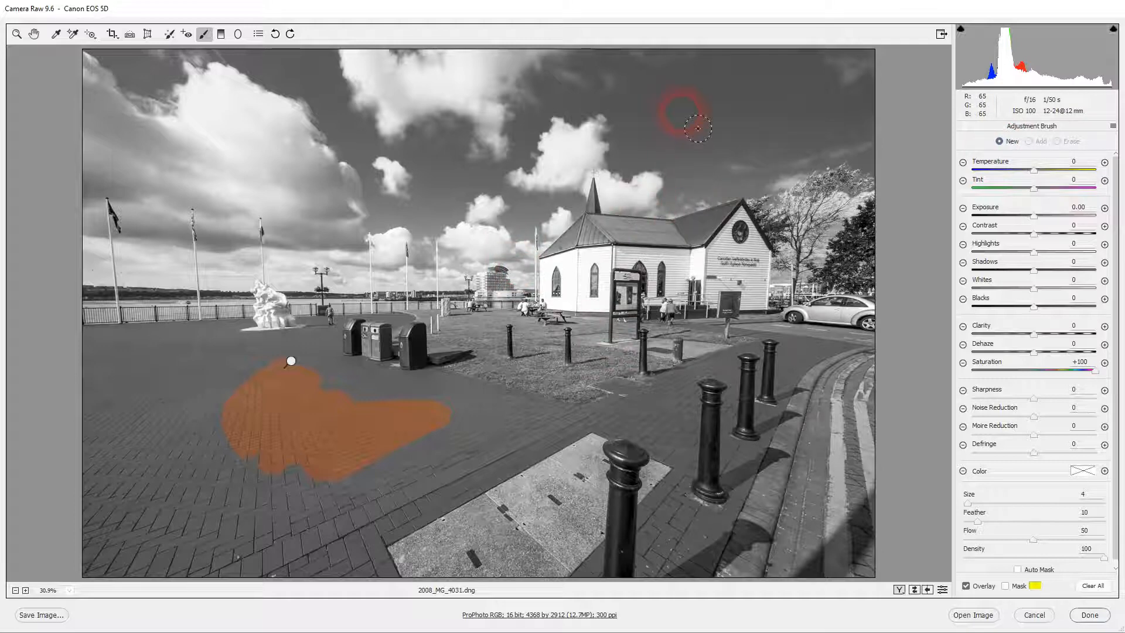
mouse_move(662, 126)
mouse_down()
mouse_move(745, 116)
mouse_move(636, 88)
mouse_up()
drag(1090, 377, 1061, 376)
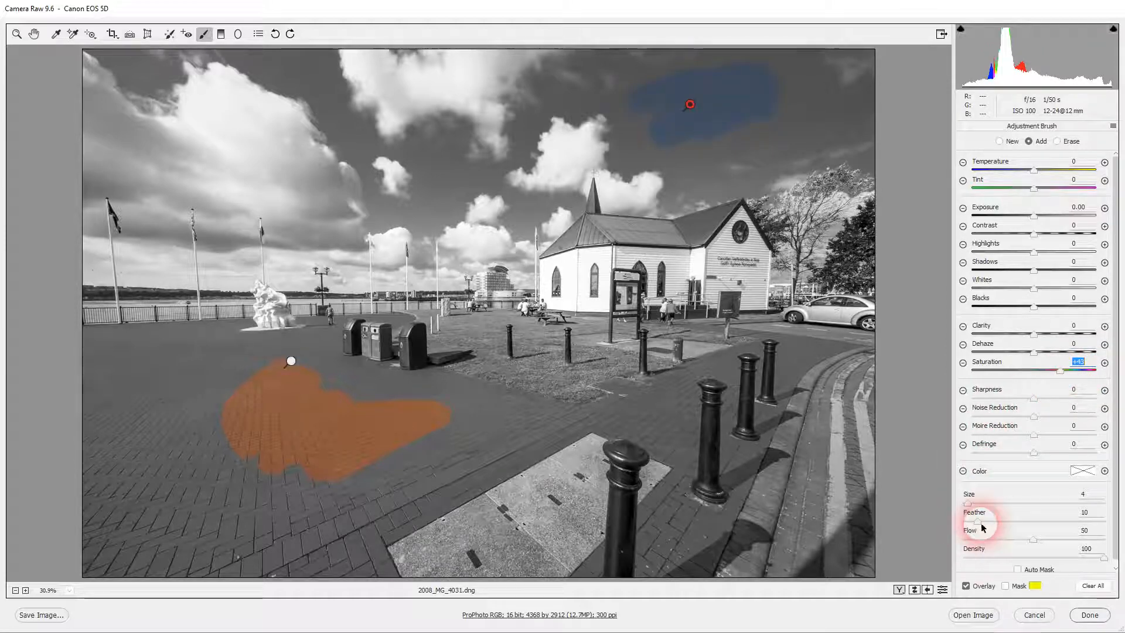
Set the brush to Feather 60 and Size 16, and paint across the rest of the sky to restore its blue.
drag(979, 522, 1050, 525)
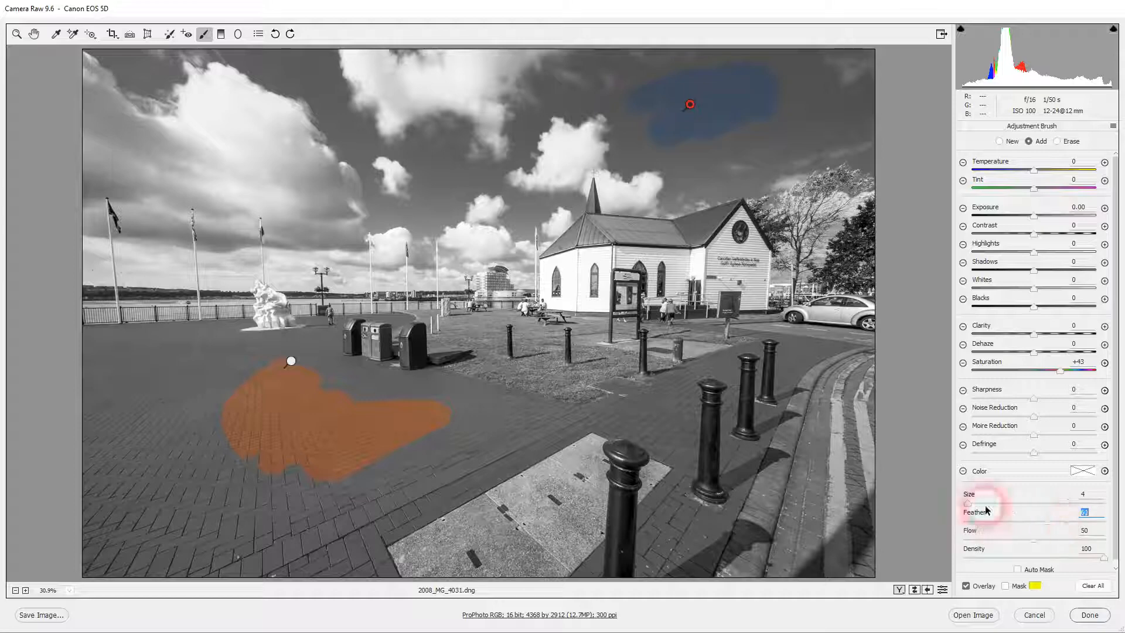
drag(968, 505, 985, 506)
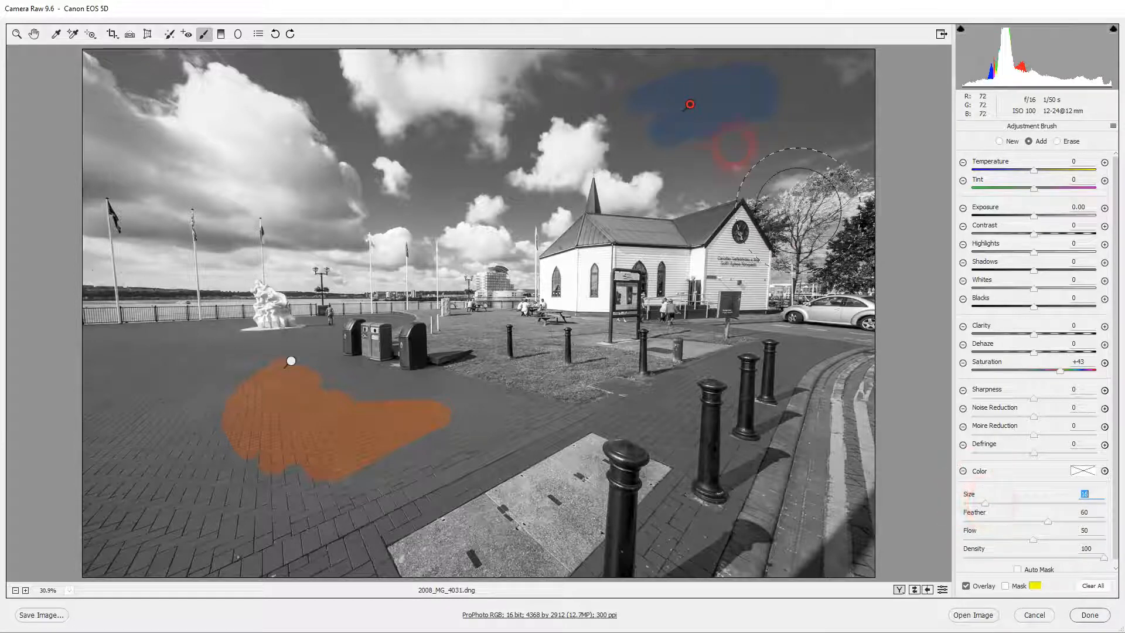
mouse_move(733, 150)
mouse_down()
mouse_move(740, 111)
mouse_move(743, 181)
mouse_move(825, 143)
mouse_move(716, 149)
mouse_move(820, 146)
mouse_move(902, 176)
mouse_up()
mouse_move(645, 147)
mouse_down()
mouse_move(464, 176)
mouse_move(233, 113)
mouse_move(435, 217)
mouse_move(658, 181)
mouse_move(690, 194)
mouse_up()
mouse_move(954, 185)
mouse_down()
mouse_move(1096, 271)
mouse_move(1028, 414)
mouse_up()
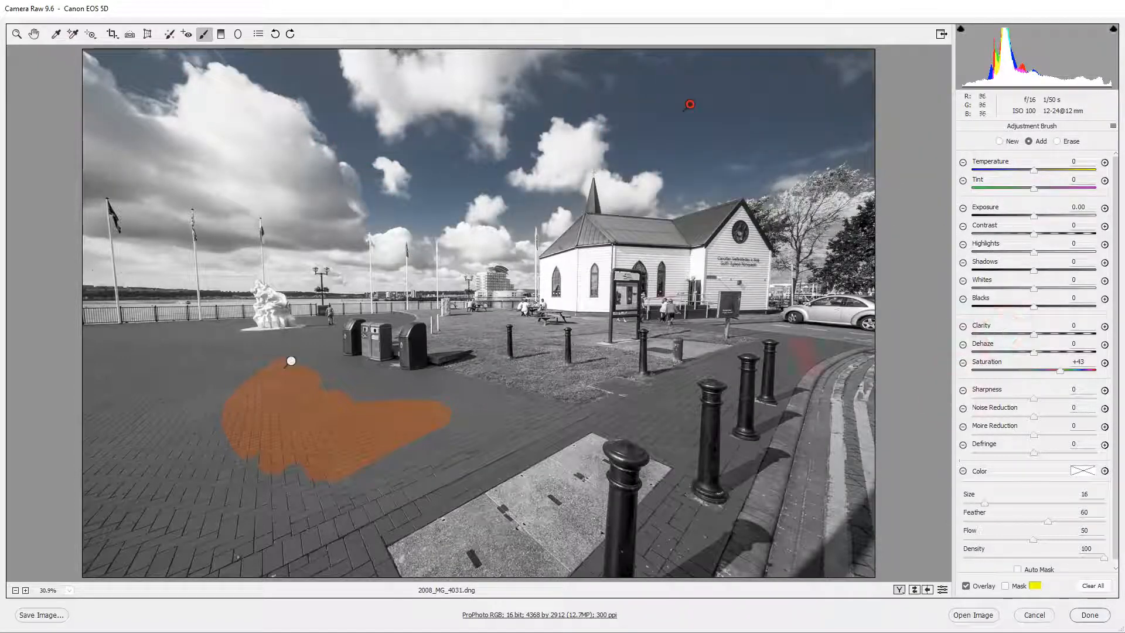